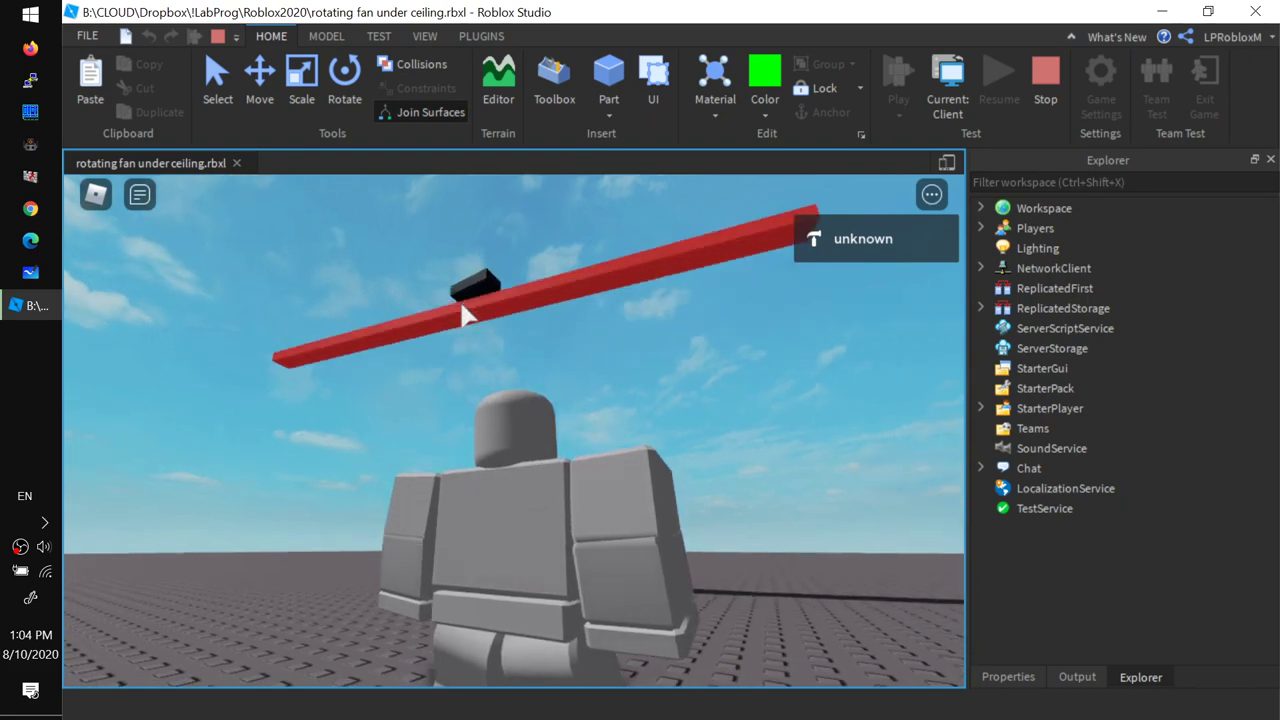
Stop the running play test and inspect the blue Potolok ceiling block and the green Lopasti bar
{"action": "left_click", "coordinate": [218, 36]}
{"action": "scroll", "coordinate": [712, 434], "scroll_direction": "down", "scroll_amount": 10}
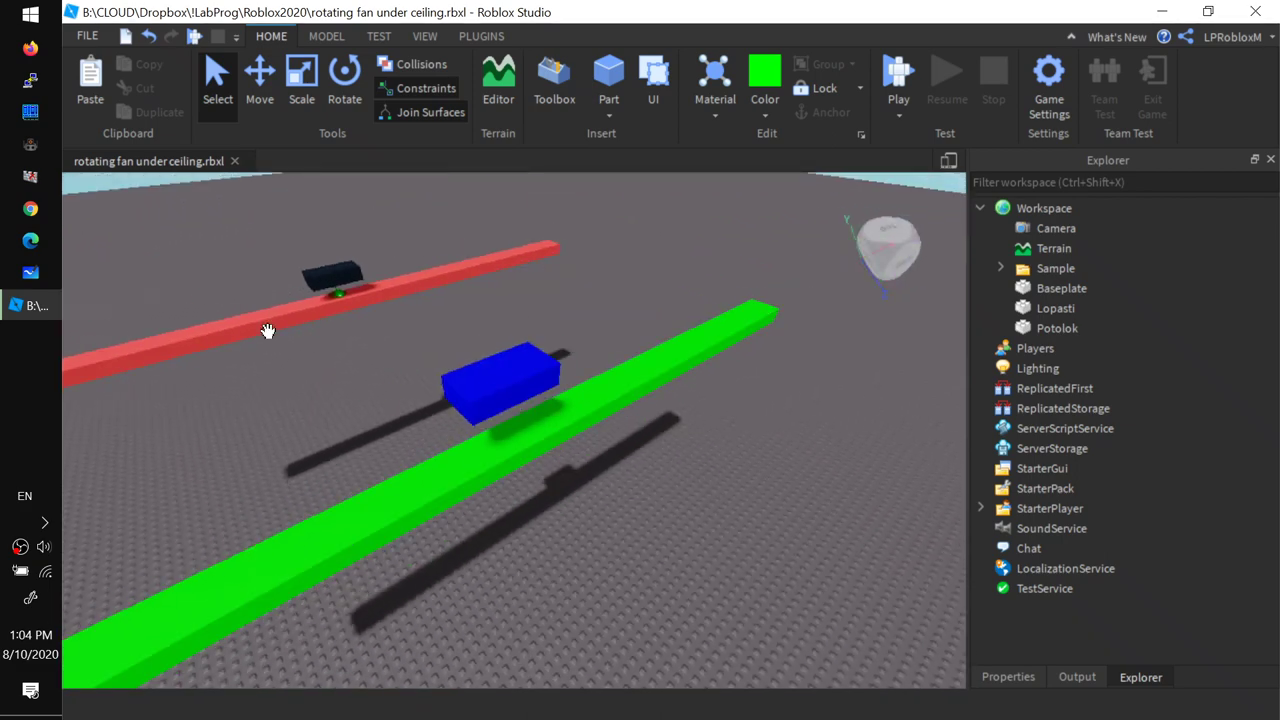
{"action": "left_click", "coordinate": [505, 388]}
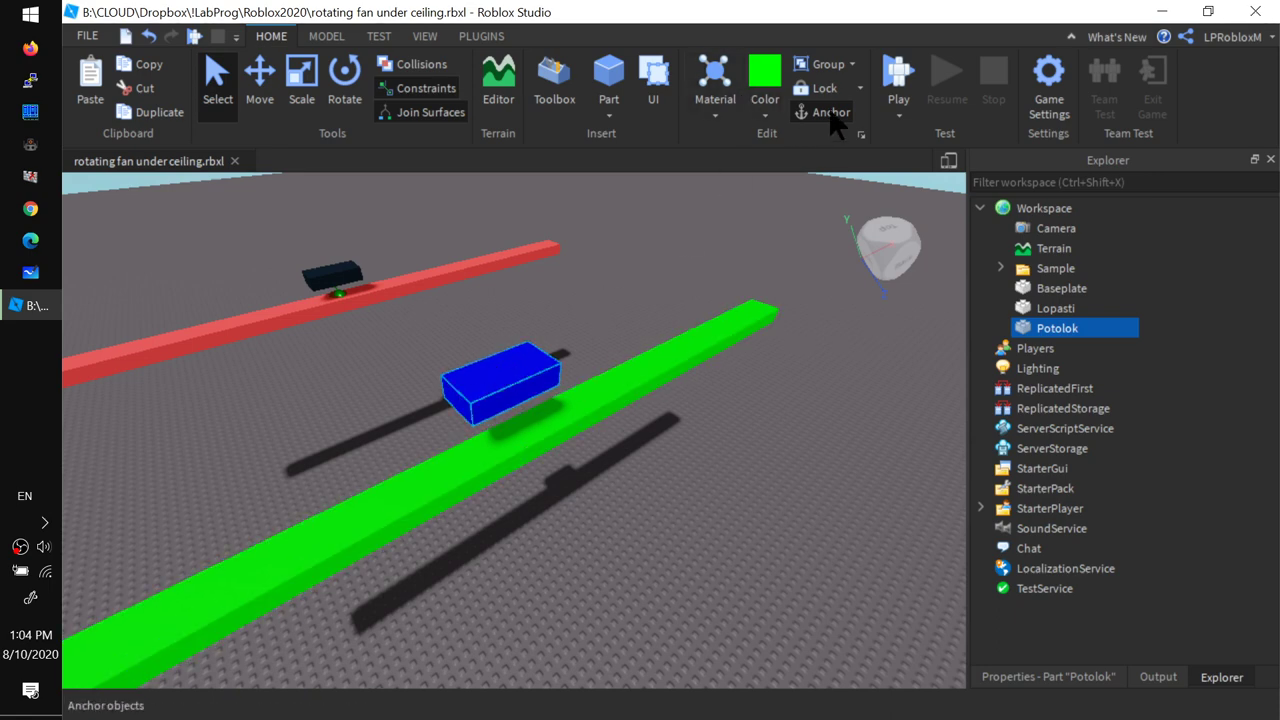
{"action": "left_click", "coordinate": [520, 436]}
{"action": "right_click_drag", "start_coordinate": [533, 530], "coordinate": [531, 493]}
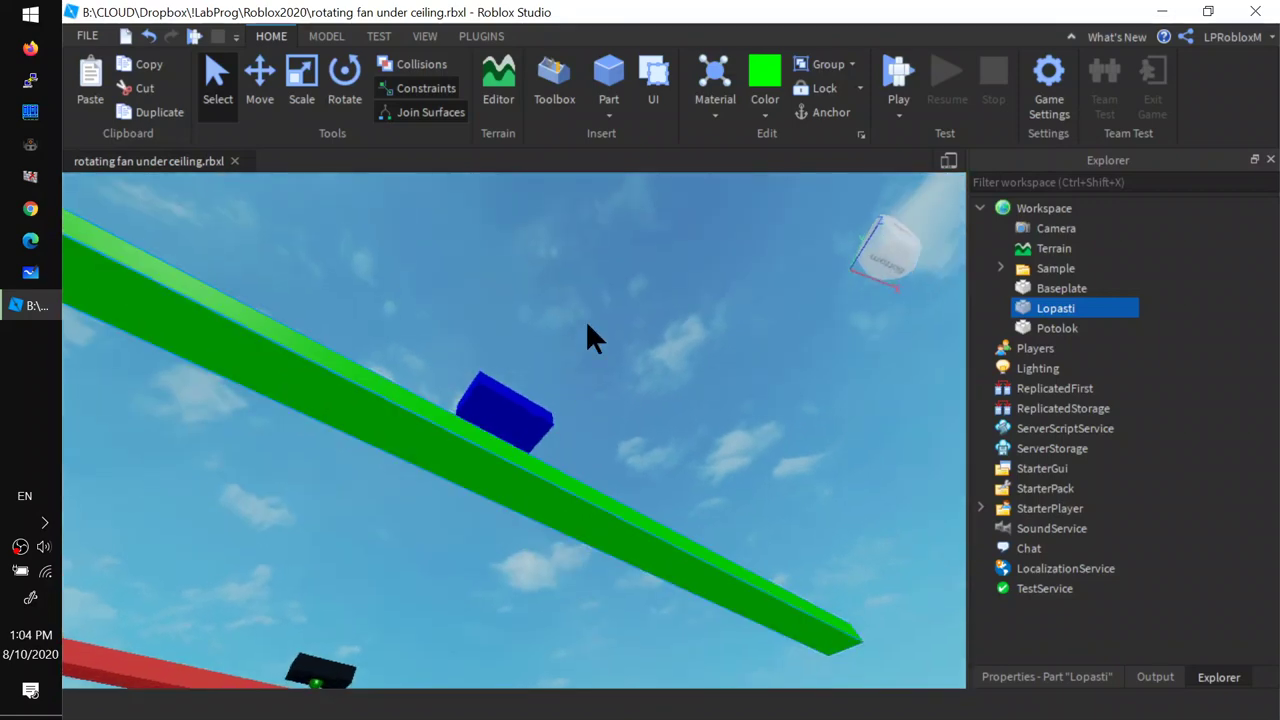
{"action": "right_click_drag", "start_coordinate": [442, 188], "coordinate": [450, 216]}
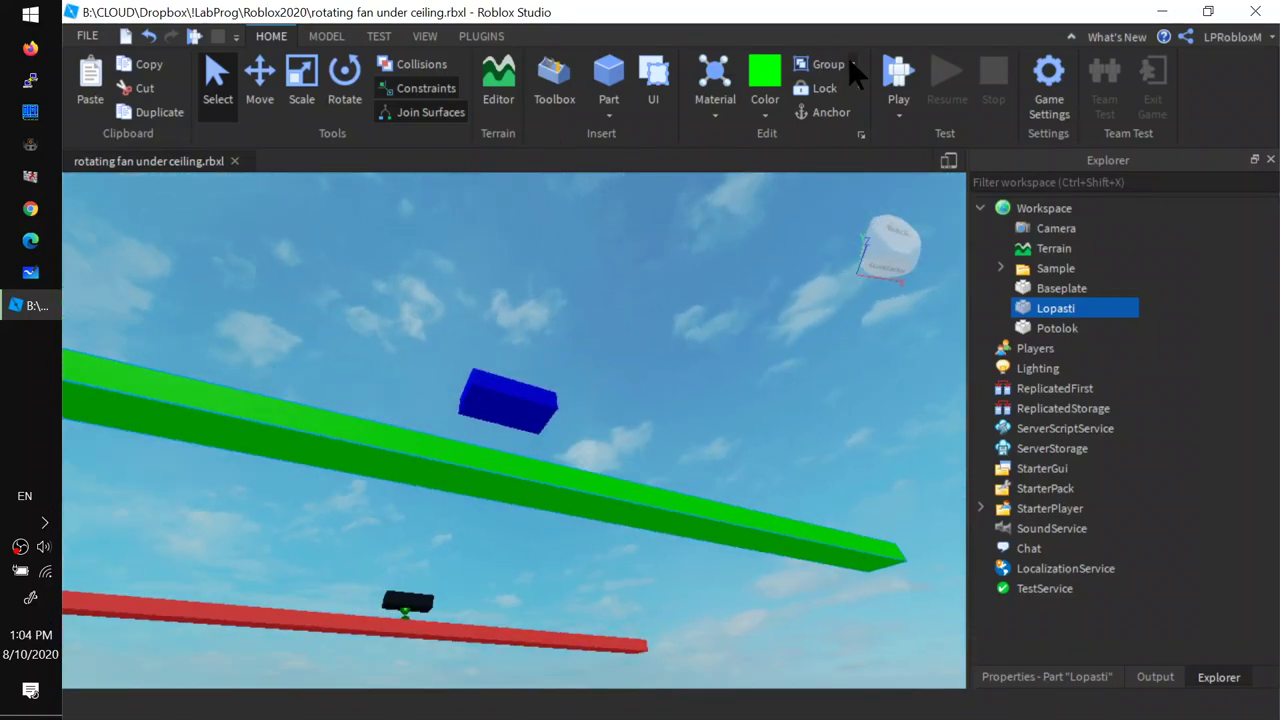
Try to add a cylindrical constraint from the underside of the blue Potolok block to the top of the green Lopasti bar
{"action": "left_click", "coordinate": [325, 36]}
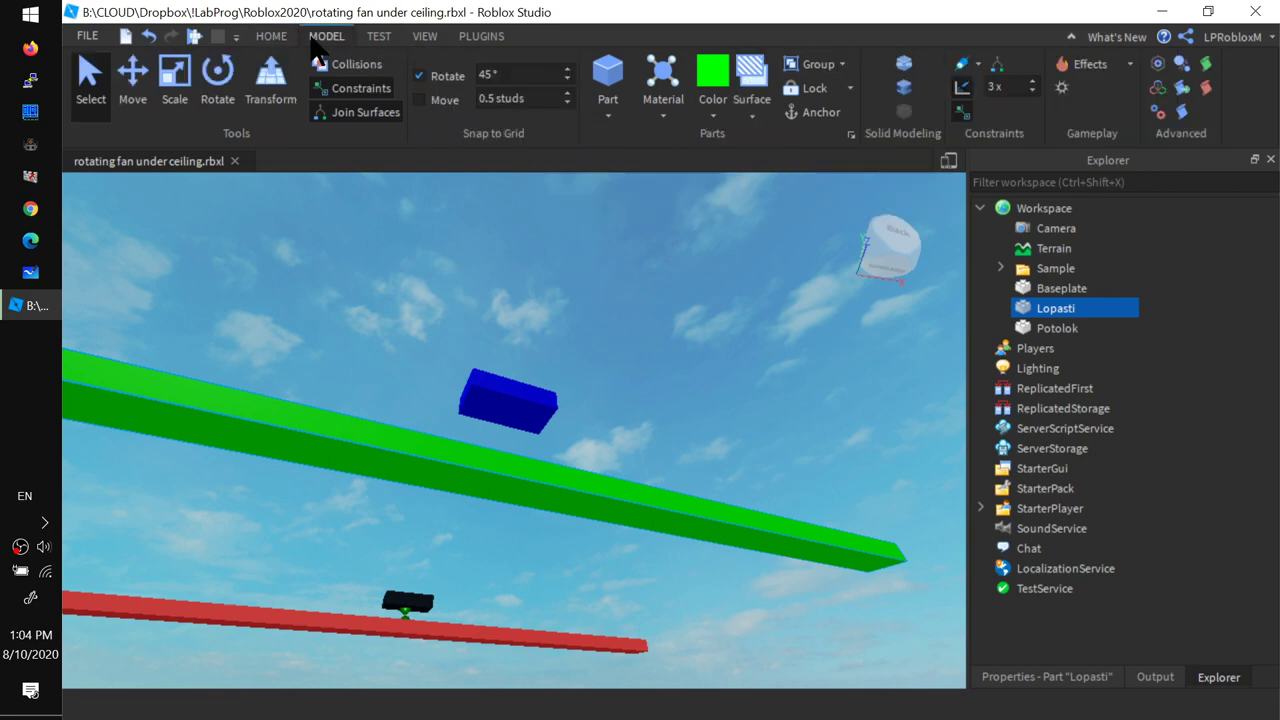
{"action": "left_click", "coordinate": [977, 66]}
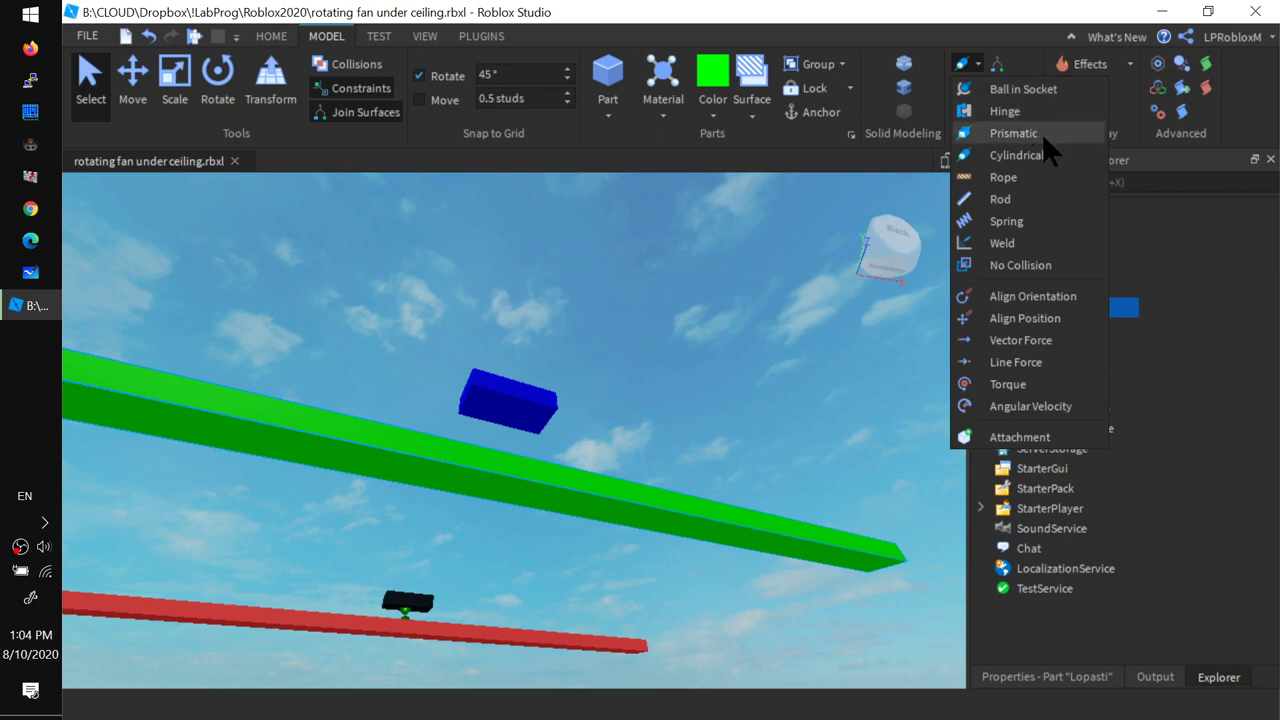
{"action": "left_click", "coordinate": [998, 158]}
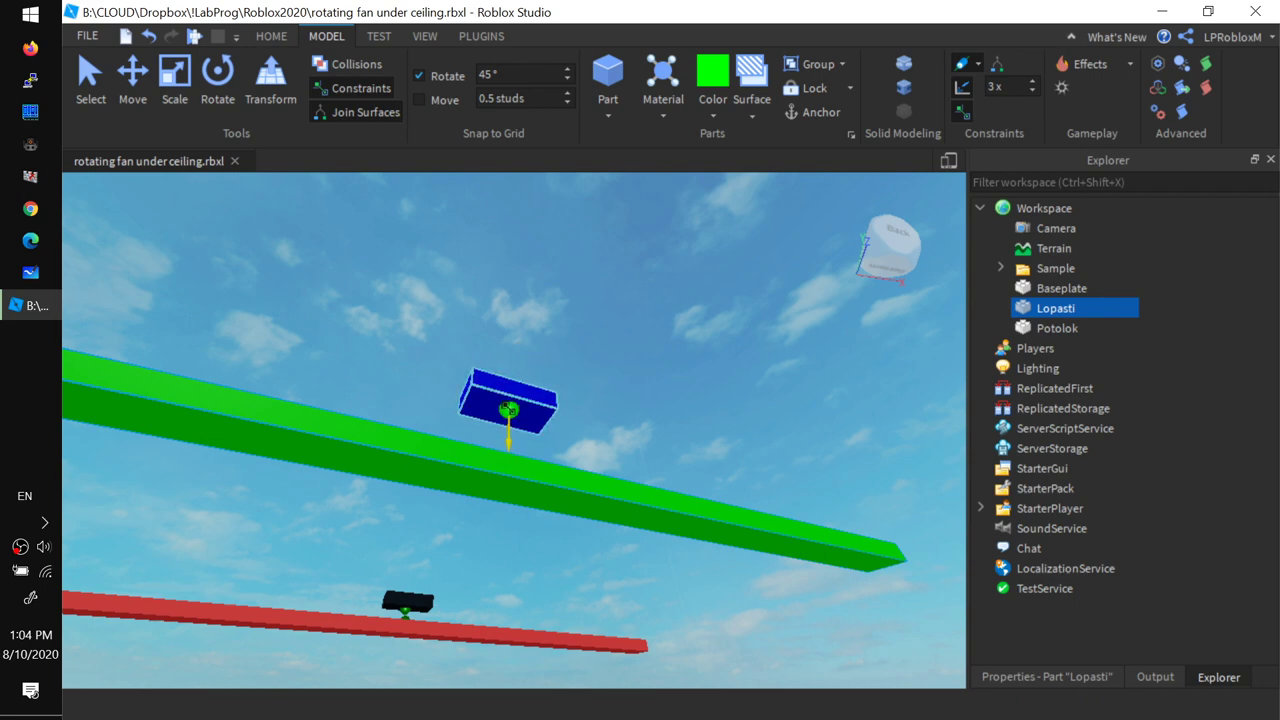
{"action": "left_click", "coordinate": [506, 410]}
{"action": "right_click_drag", "start_coordinate": [506, 410], "coordinate": [517, 428]}
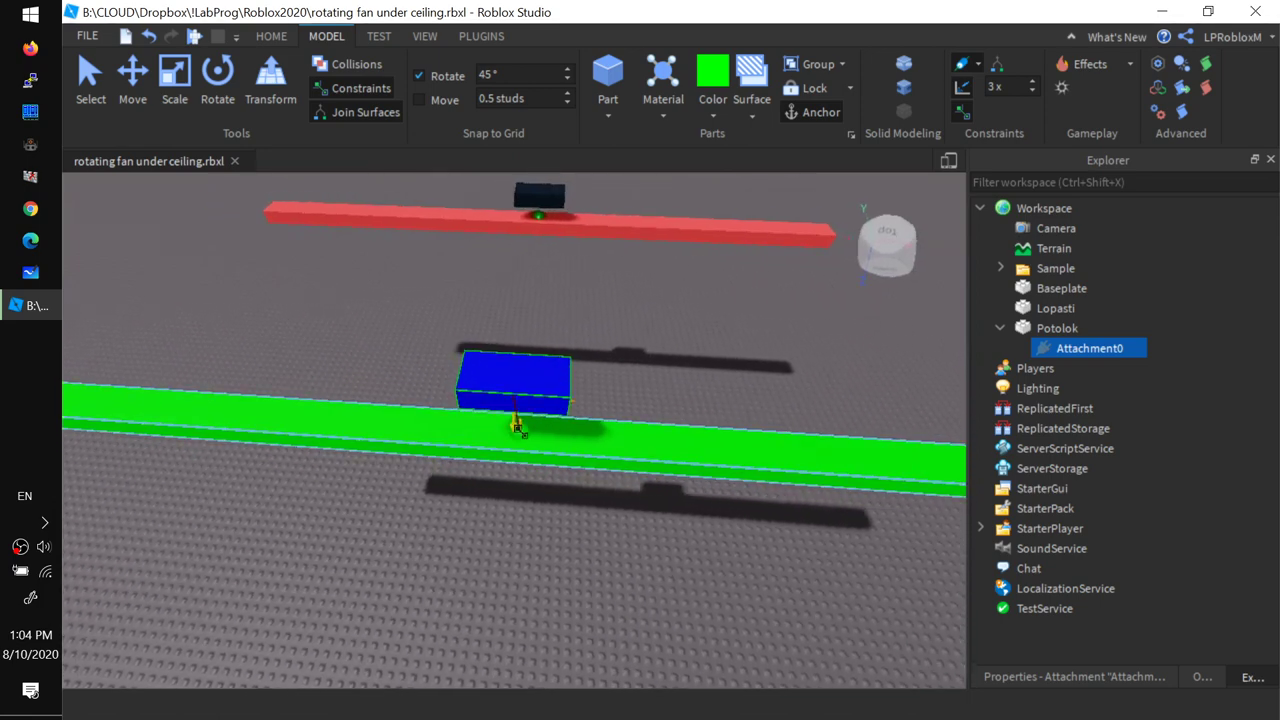
{"action": "scroll", "coordinate": [511, 424], "scroll_direction": "up", "scroll_amount": 5}
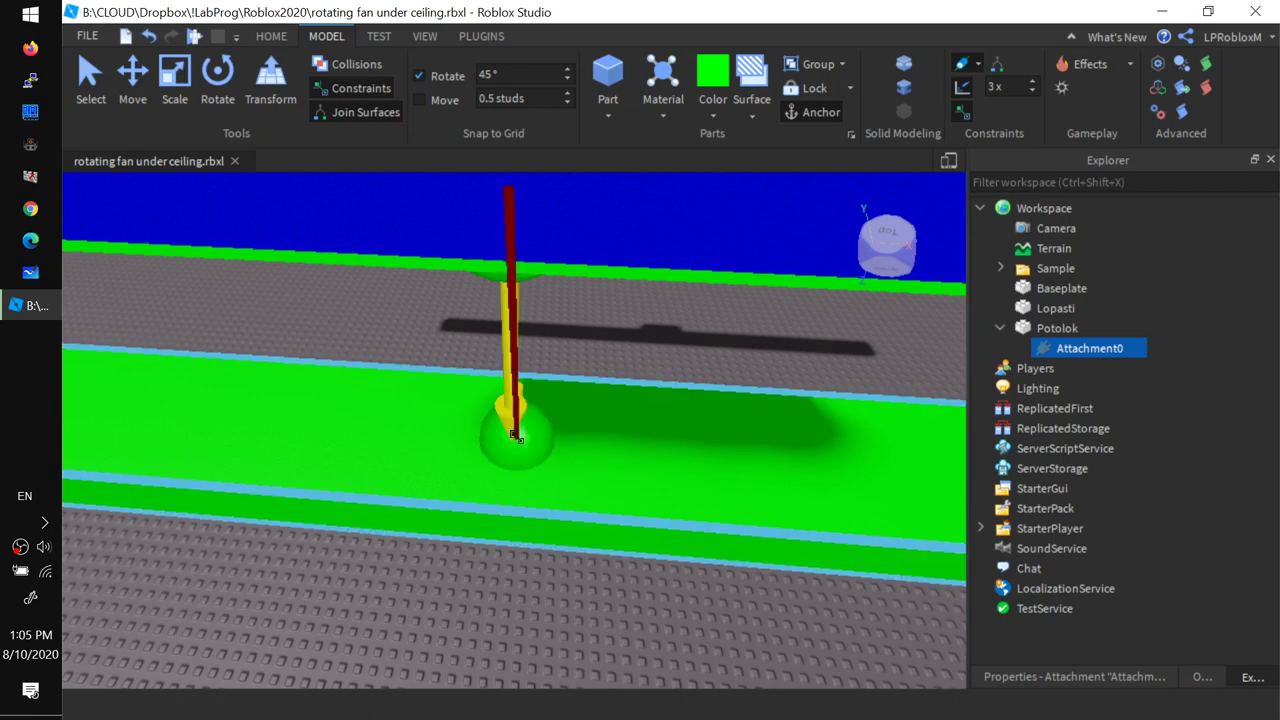
{"action": "left_click", "coordinate": [510, 435]}
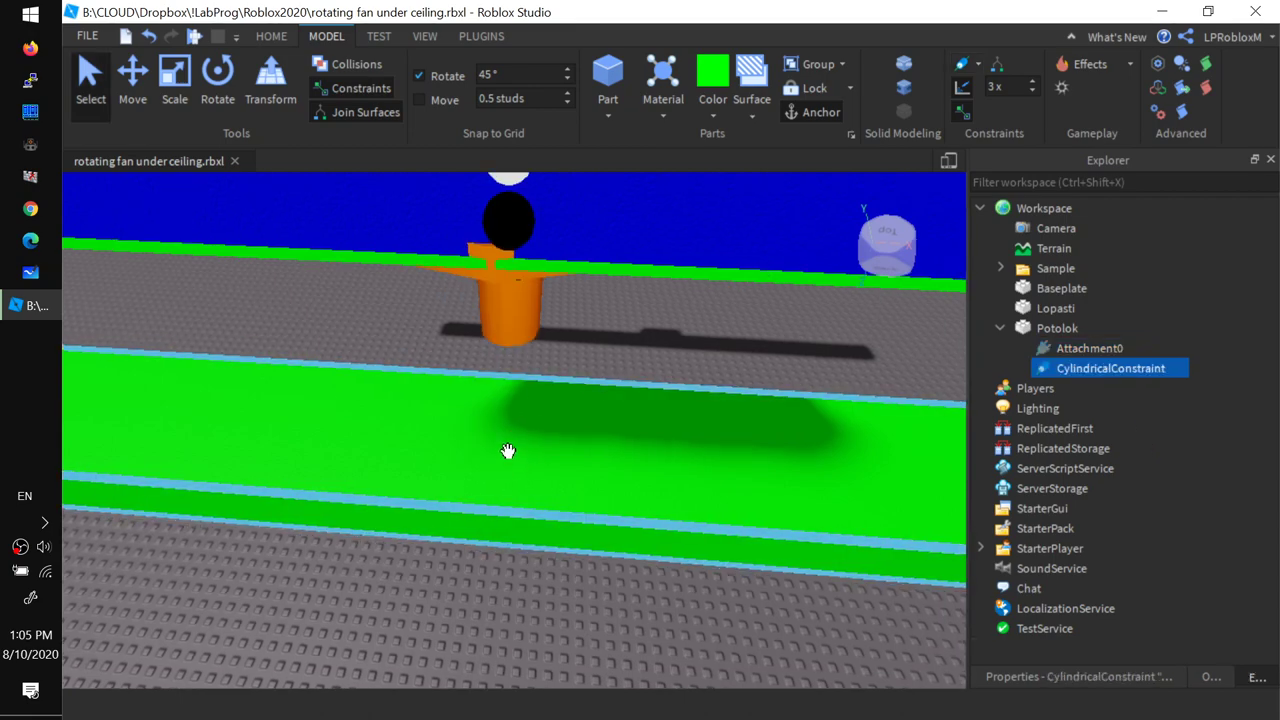
Remove the misplaced cylindrical constraint from the Potolok block
{"action": "right_click_drag", "start_coordinate": [508, 451], "coordinate": [559, 470]}
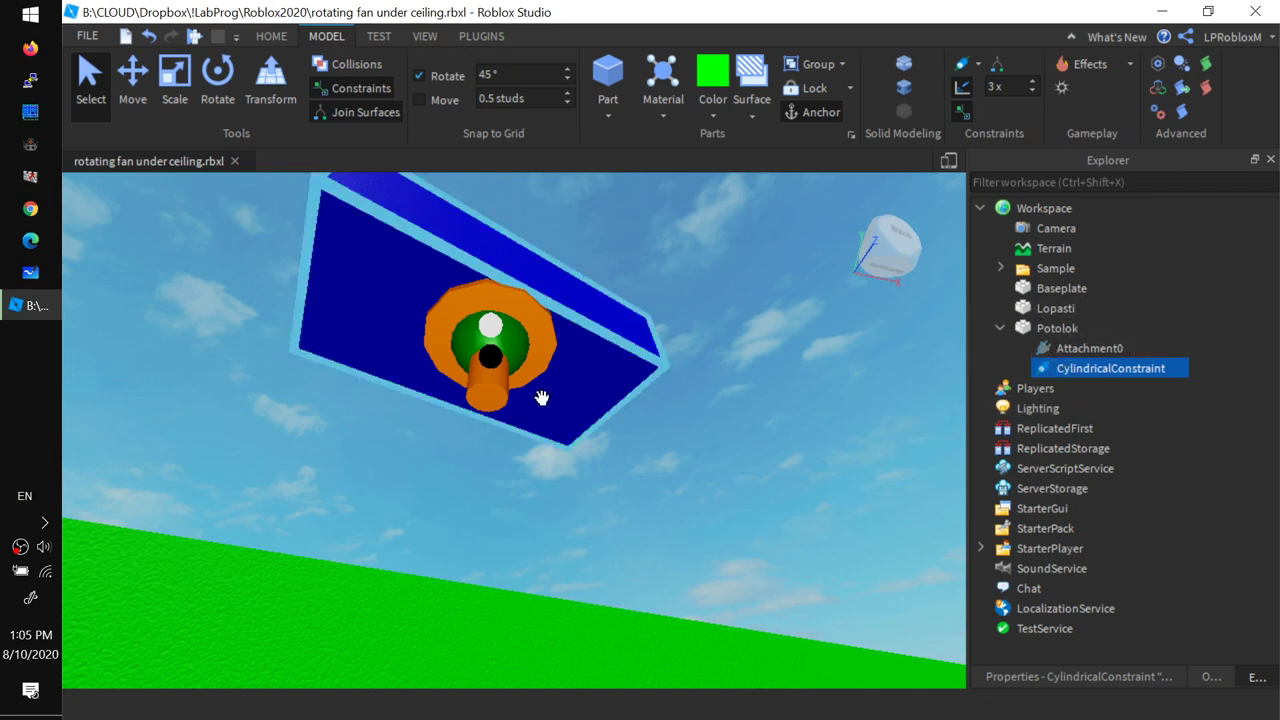
{"action": "right_click_drag", "start_coordinate": [541, 398], "coordinate": [540, 395]}
{"action": "key", "text": "Delete"}
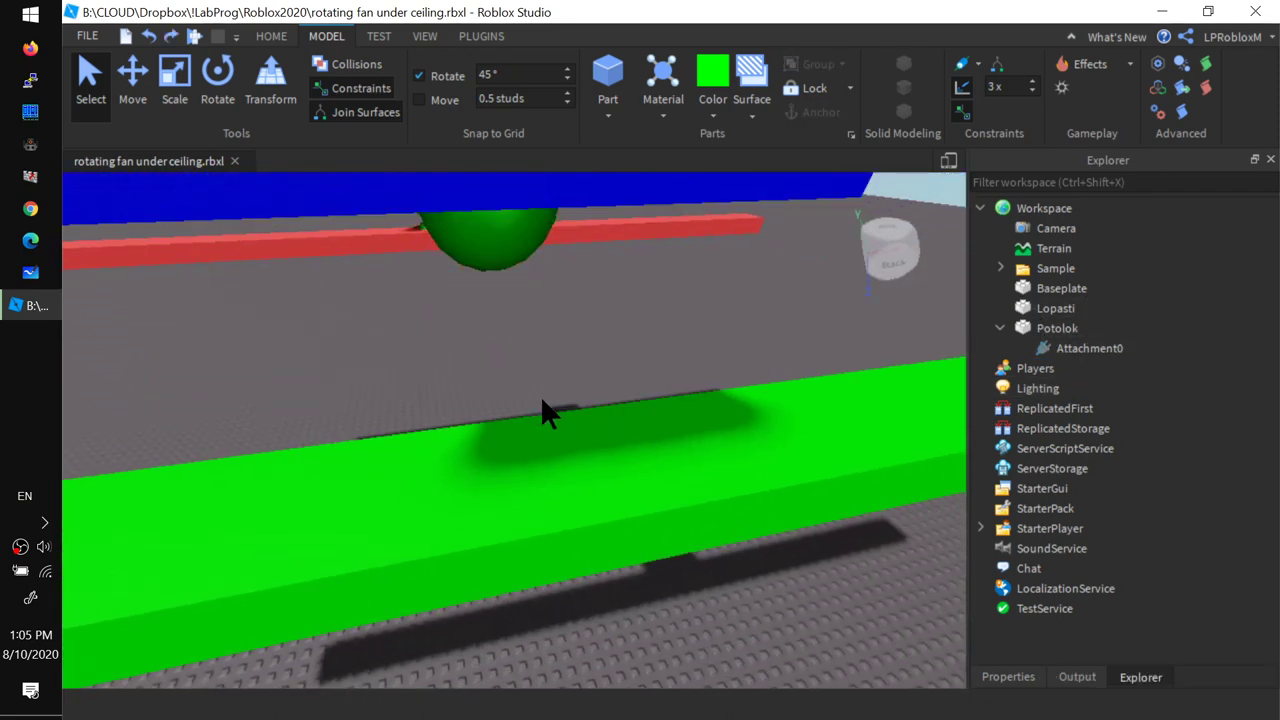
Create a cylindrical constraint from the centre of the Potolok block's underside to the middle of the Lopasti bar's top face
{"action": "left_click", "coordinate": [660, 437]}
{"action": "right_click_drag", "start_coordinate": [605, 300], "coordinate": [606, 297]}
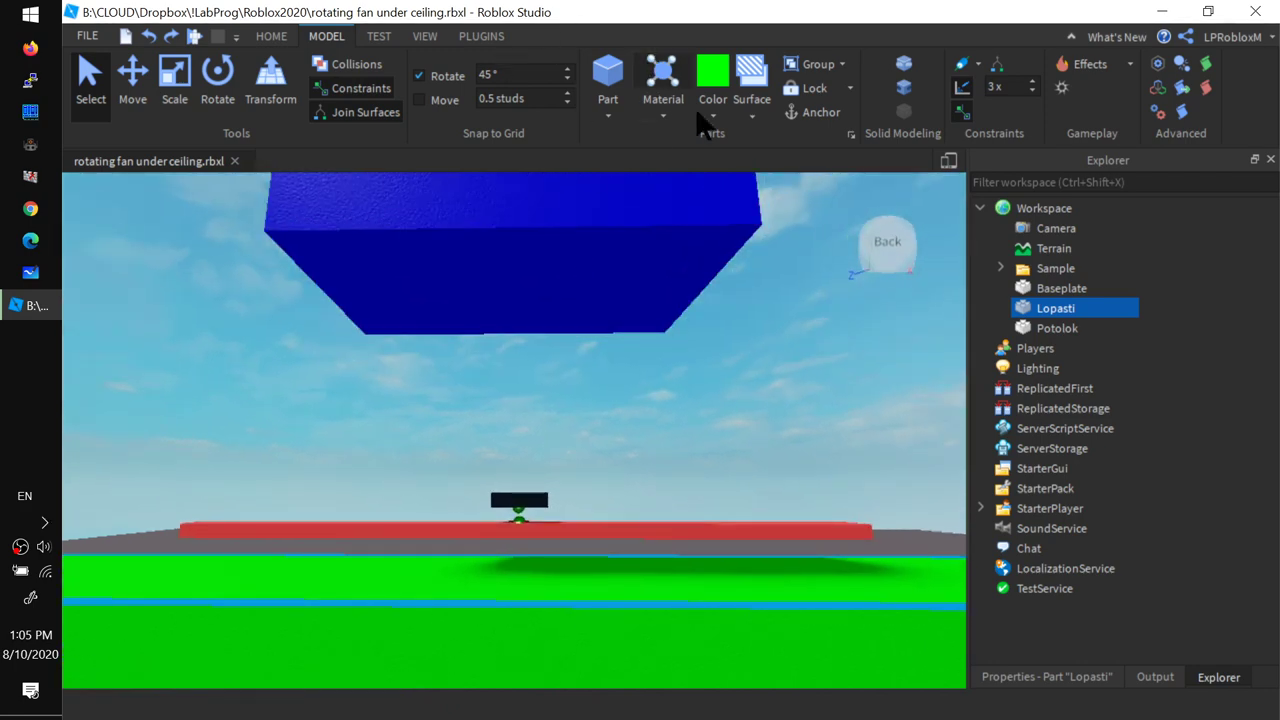
{"action": "left_click", "coordinate": [967, 70]}
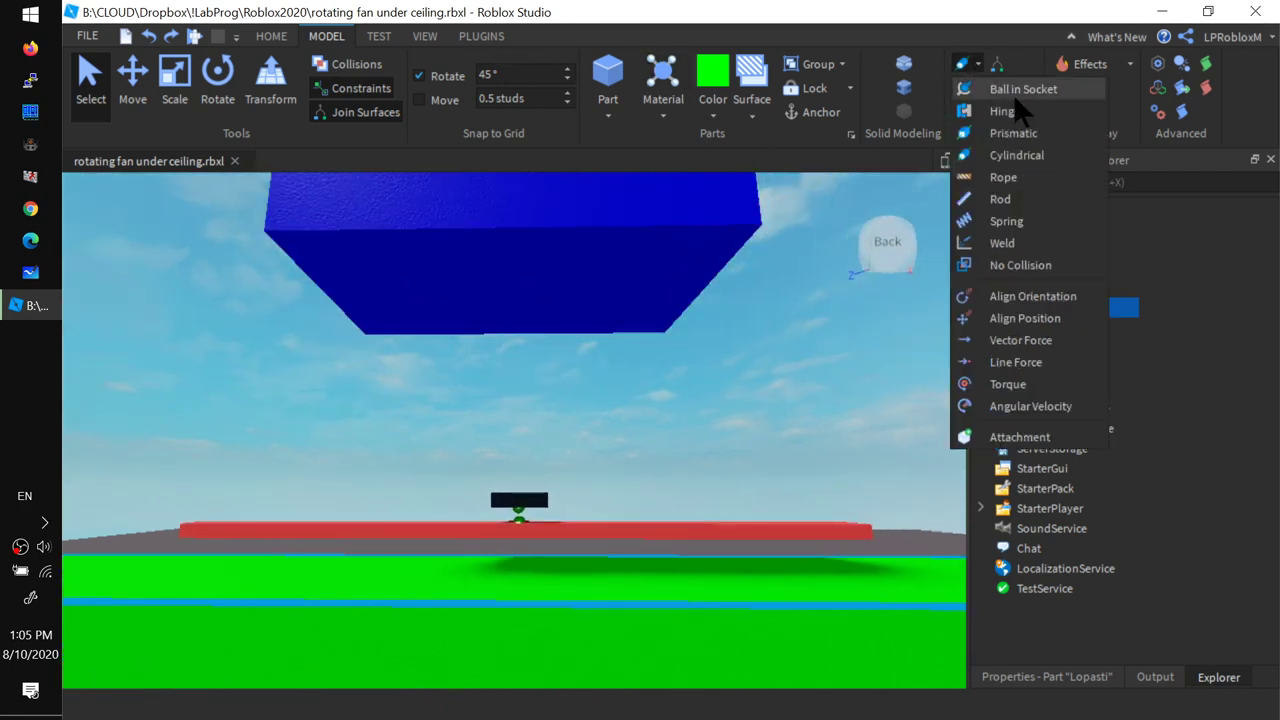
{"action": "left_click", "coordinate": [1022, 156]}
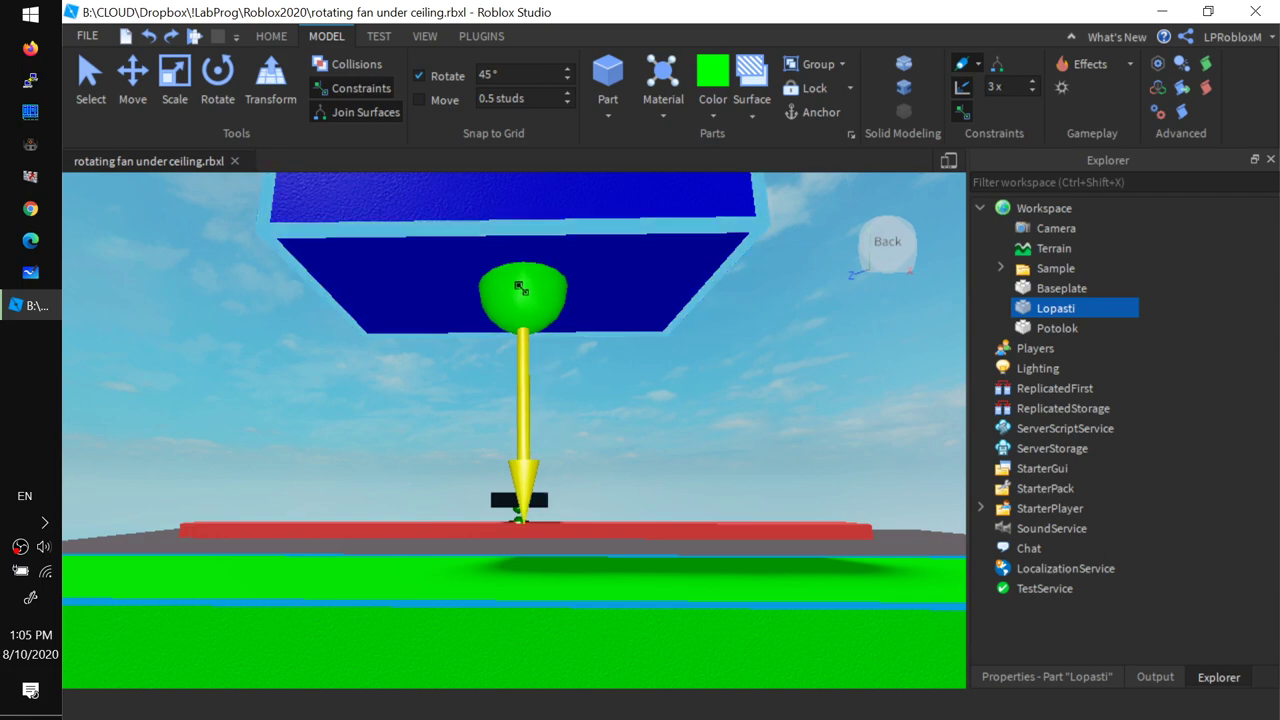
{"action": "left_click", "coordinate": [515, 287]}
{"action": "right_click_drag", "start_coordinate": [448, 429], "coordinate": [494, 441]}
{"action": "left_click", "coordinate": [500, 441]}
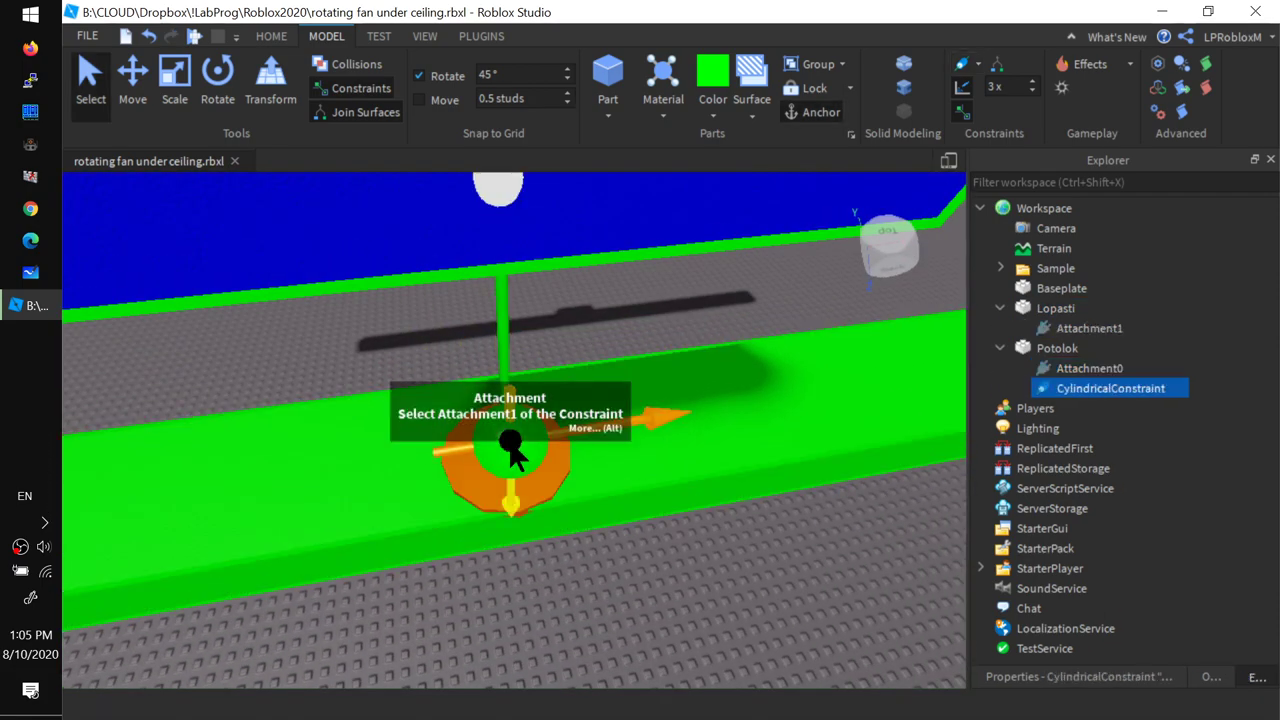
Examine Attachment0 on Potolok and Attachment1 on Lopasti, checking the position and axis direction of each
{"action": "right_click_drag", "start_coordinate": [703, 506], "coordinate": [705, 505]}
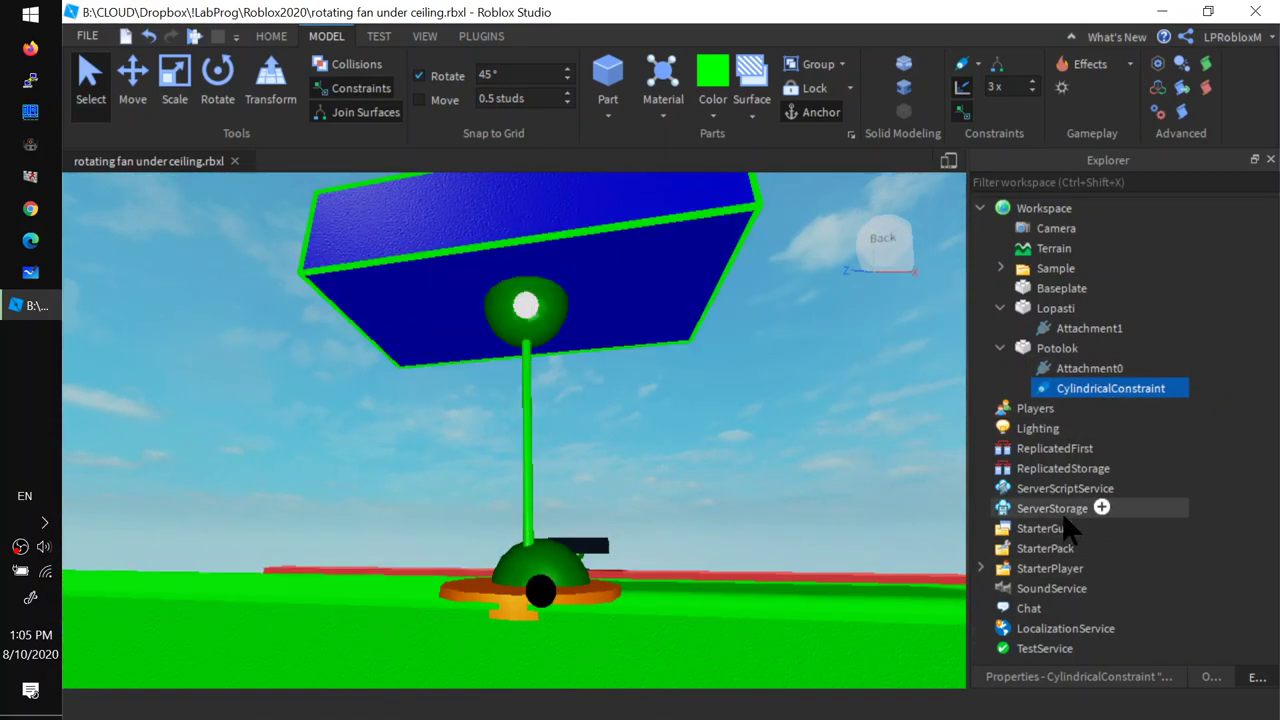
{"action": "left_click", "coordinate": [1088, 369]}
{"action": "left_click", "coordinate": [1092, 335]}
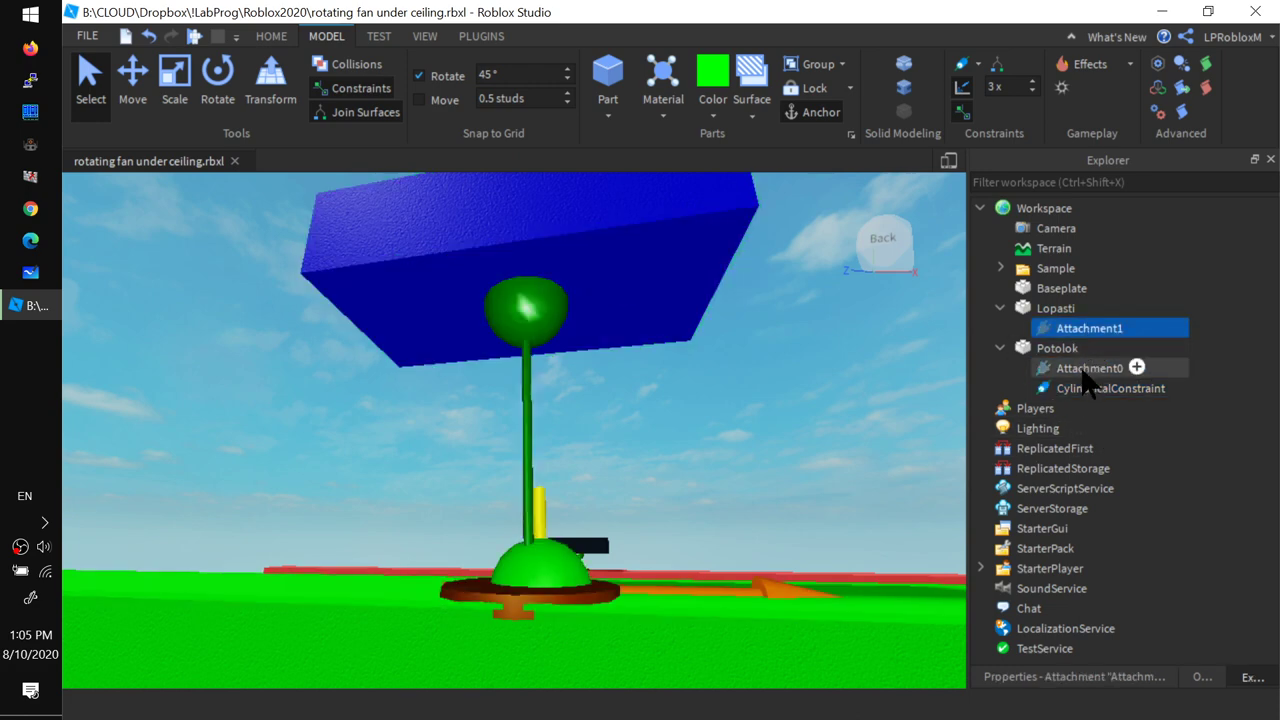
{"action": "left_click", "coordinate": [1088, 370]}
{"action": "left_click", "coordinate": [1090, 338]}
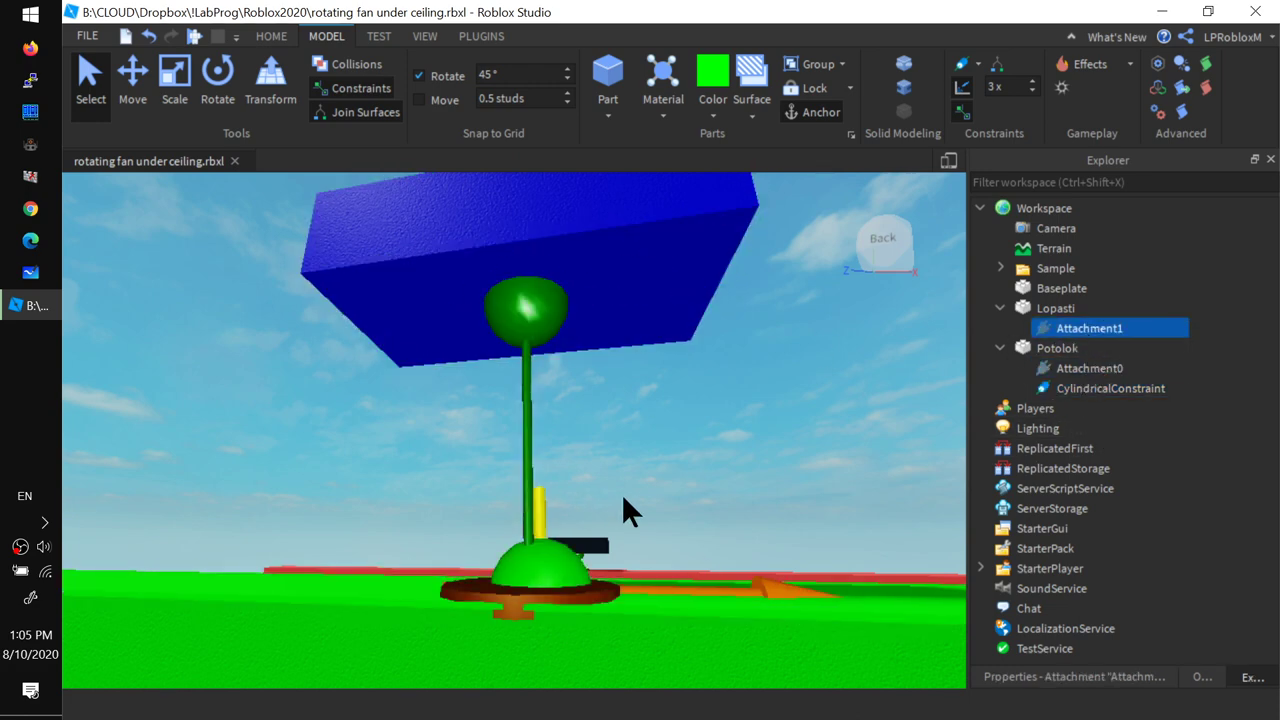
{"action": "scroll", "coordinate": [654, 487], "scroll_direction": "down", "scroll_amount": 10}
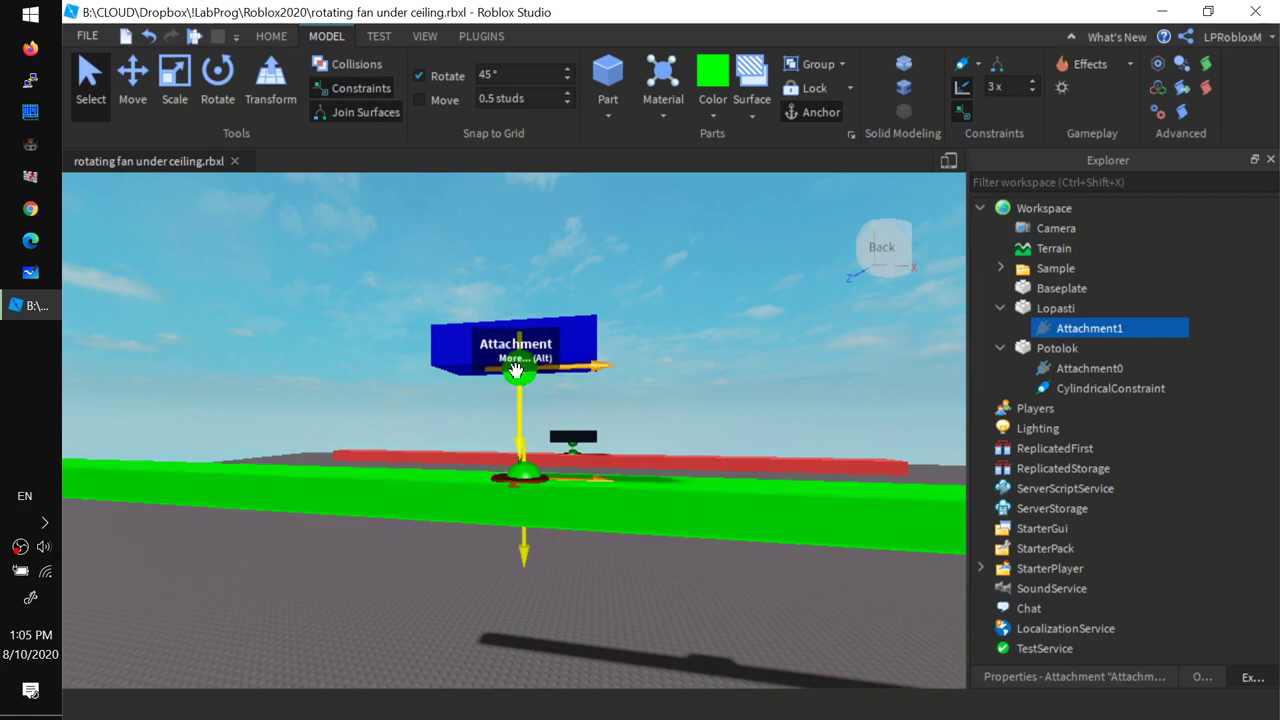
{"action": "right_click_drag", "start_coordinate": [515, 370], "coordinate": [694, 496]}
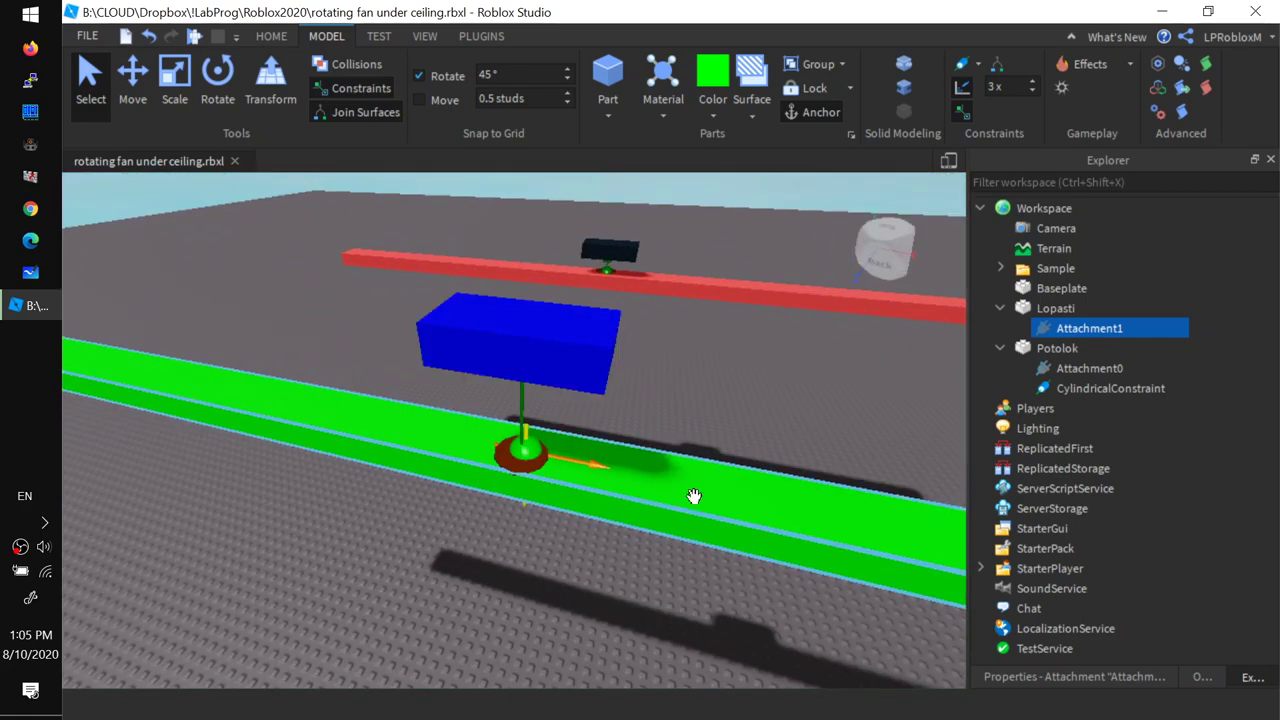
{"action": "mouse_move", "coordinate": [714, 451]}
{"action": "right_mouse_down"}
{"action": "mouse_move", "coordinate": [698, 468]}
{"action": "mouse_move", "coordinate": [696, 452]}
{"action": "right_mouse_up"}
Select the green Lopasti bar with the Move tool and examine its axes relative to the Potolok block
{"action": "left_click", "coordinate": [482, 487]}
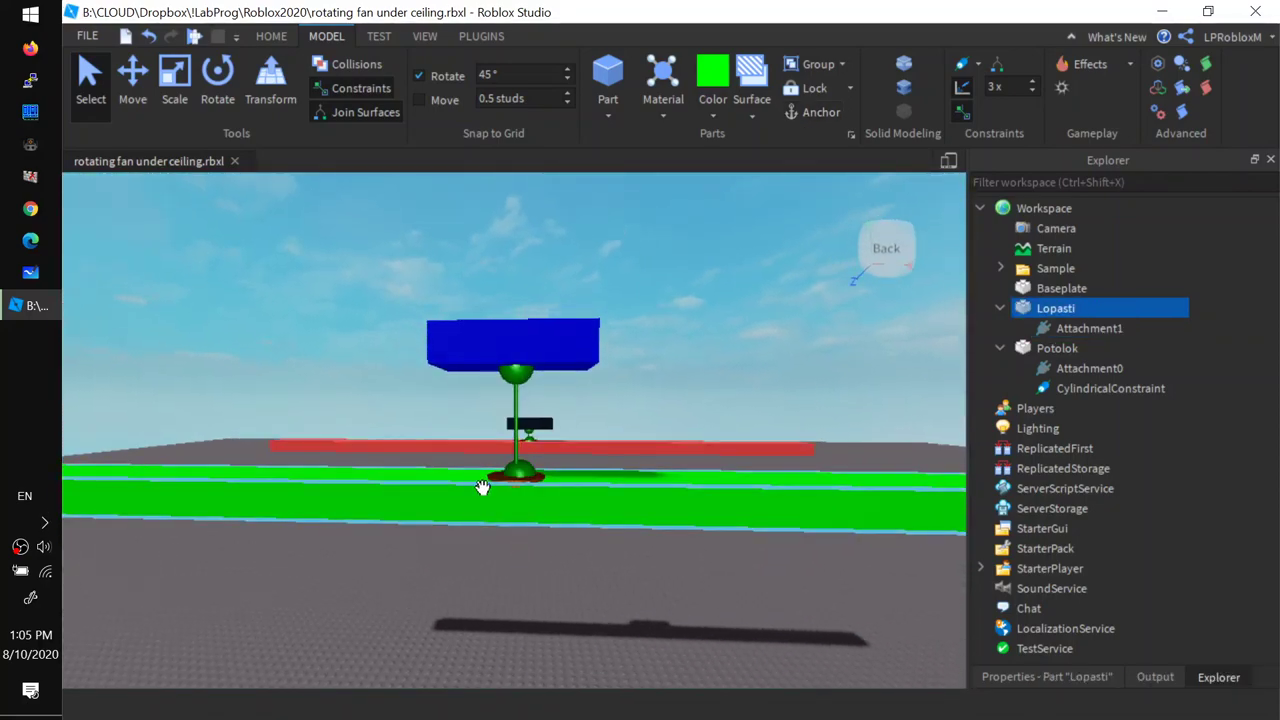
{"action": "left_click", "coordinate": [133, 84]}
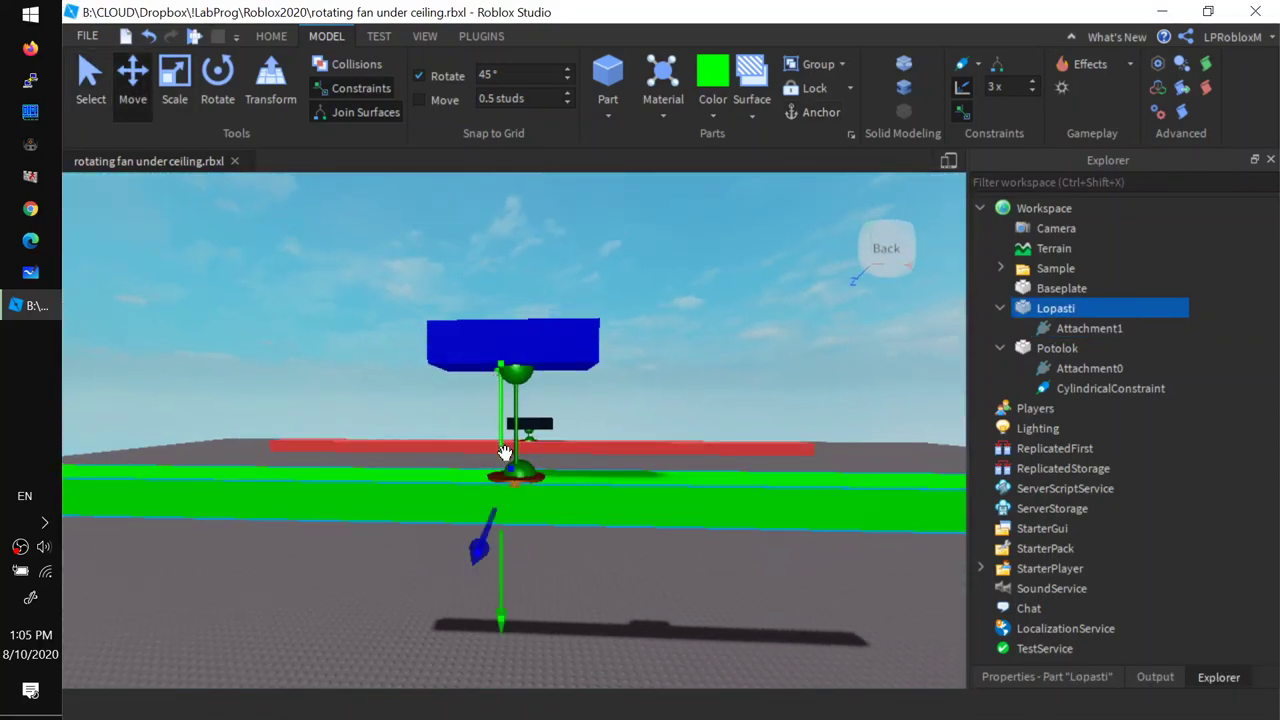
{"action": "right_click_drag", "start_coordinate": [505, 452], "coordinate": [501, 513]}
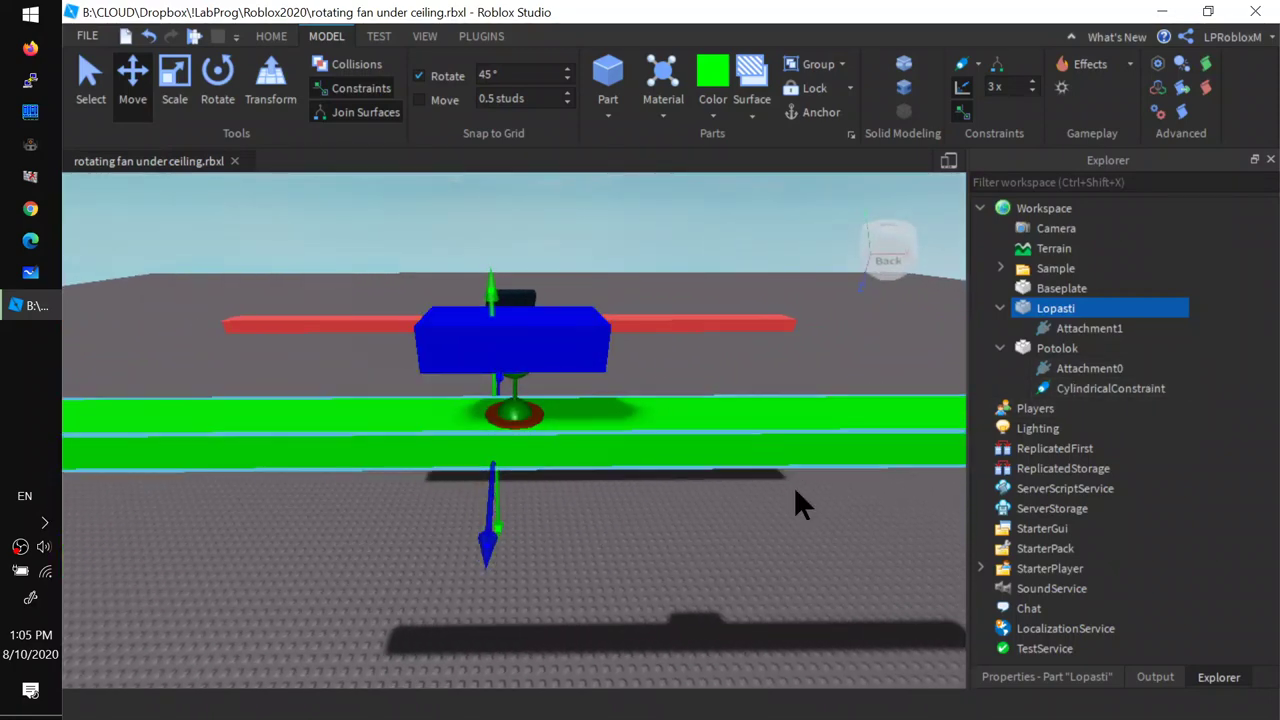
Select the CylindricalConstraint under Potolok and widen the Explorer area
{"action": "left_click", "coordinate": [1063, 387]}
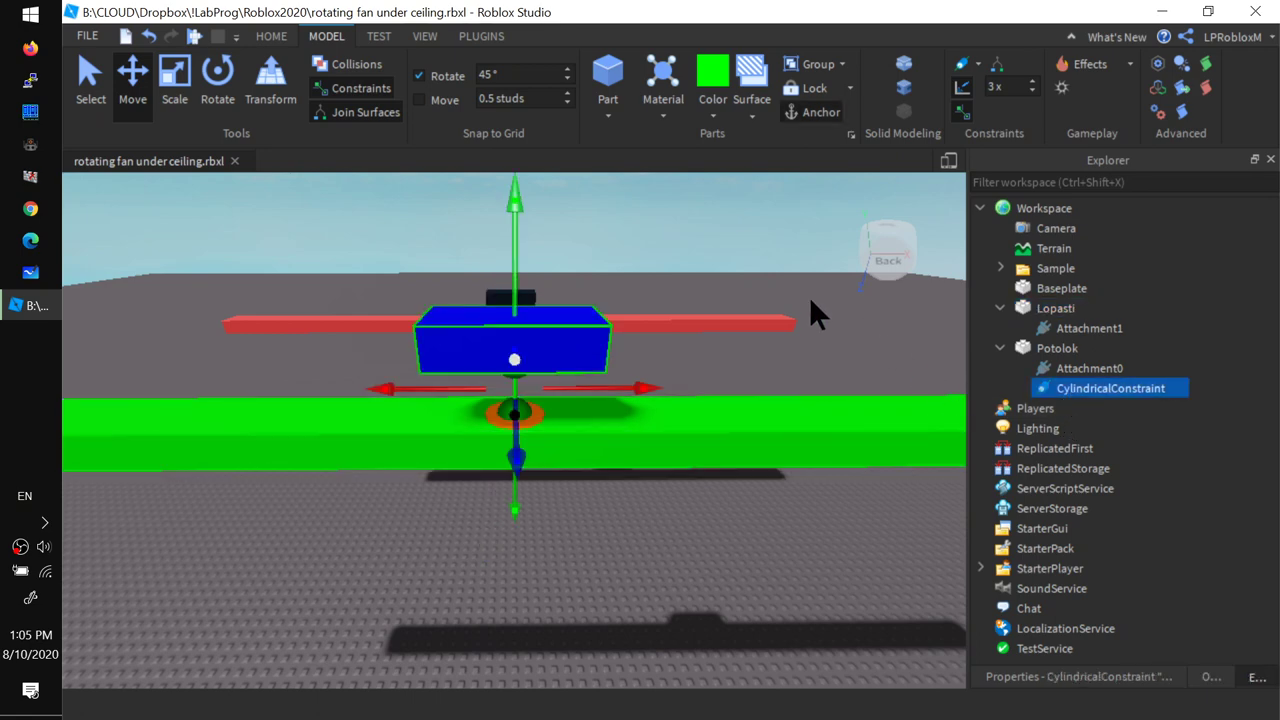
{"action": "left_click_drag", "start_coordinate": [1138, 389], "coordinate": [1135, 381]}
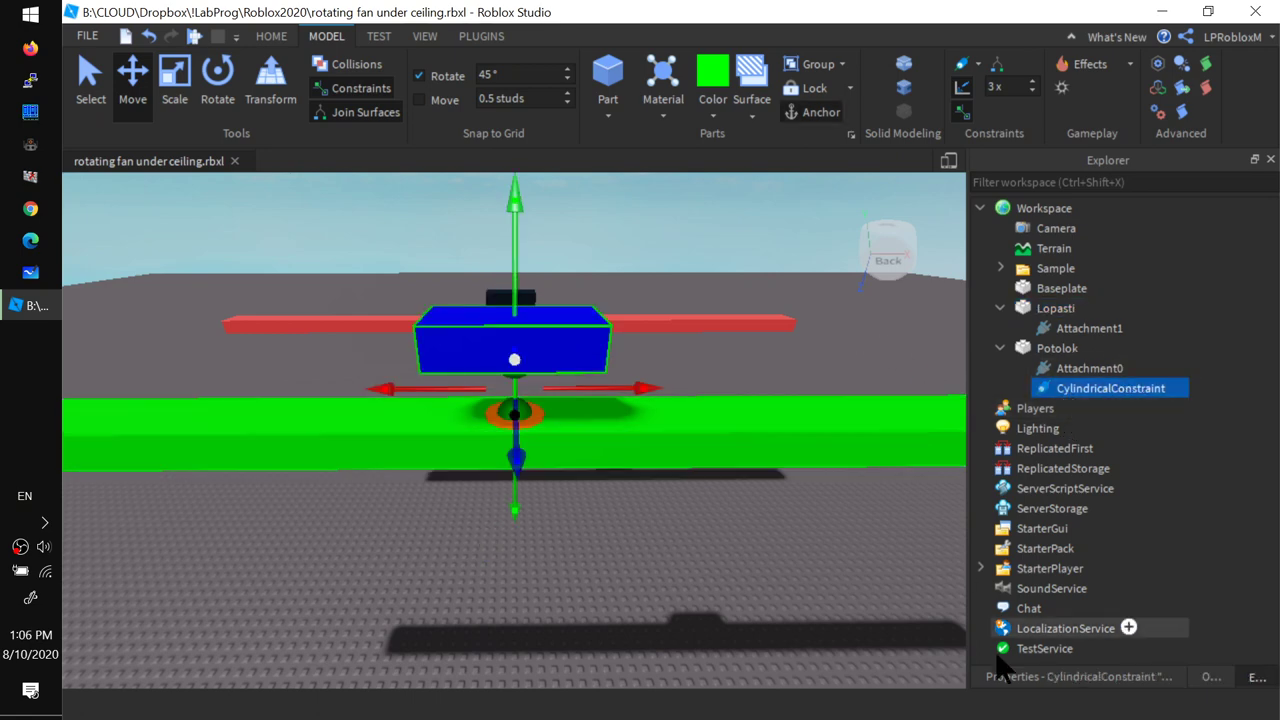
{"action": "left_click", "coordinate": [1026, 676]}
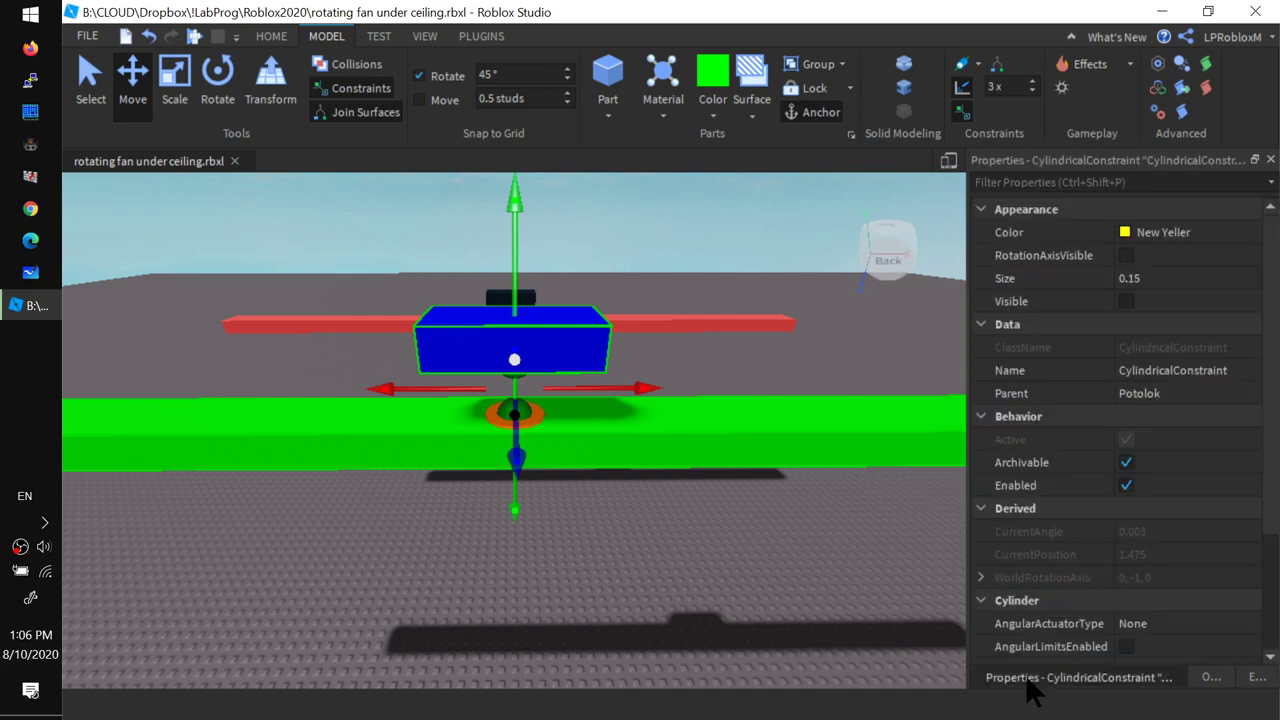
{"action": "left_click", "coordinate": [1207, 677]}
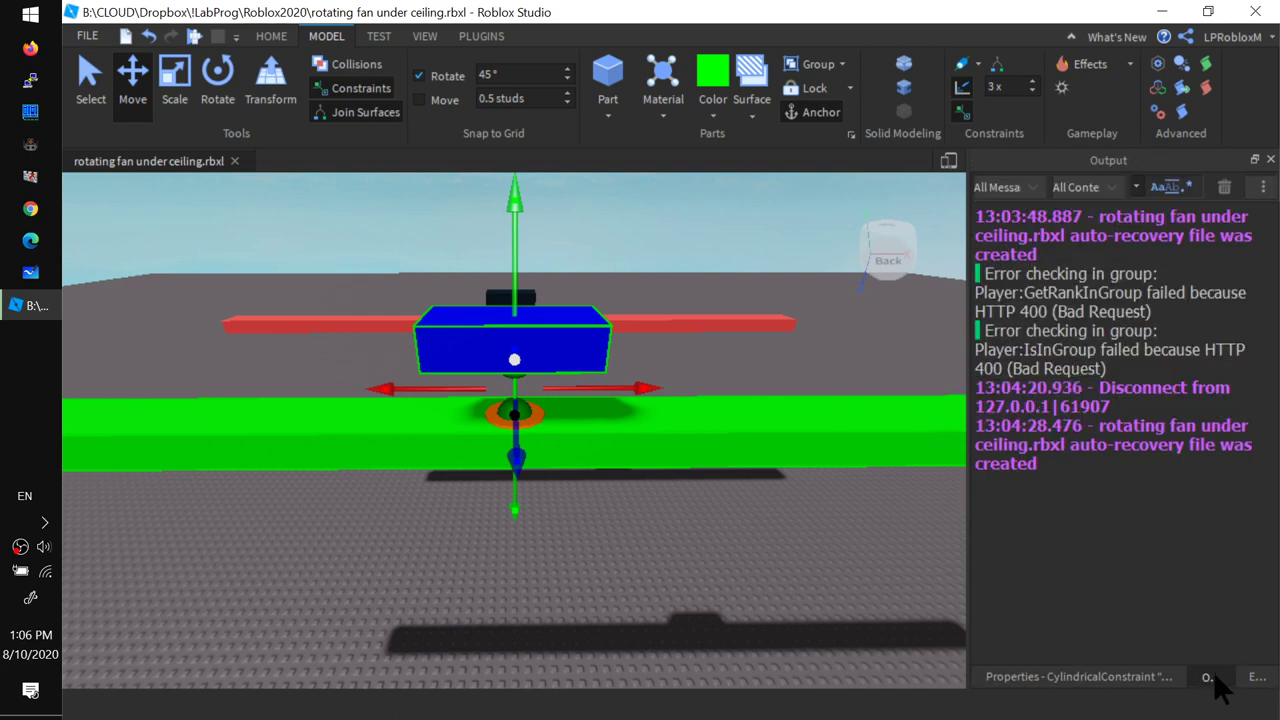
{"action": "left_click", "coordinate": [1255, 678]}
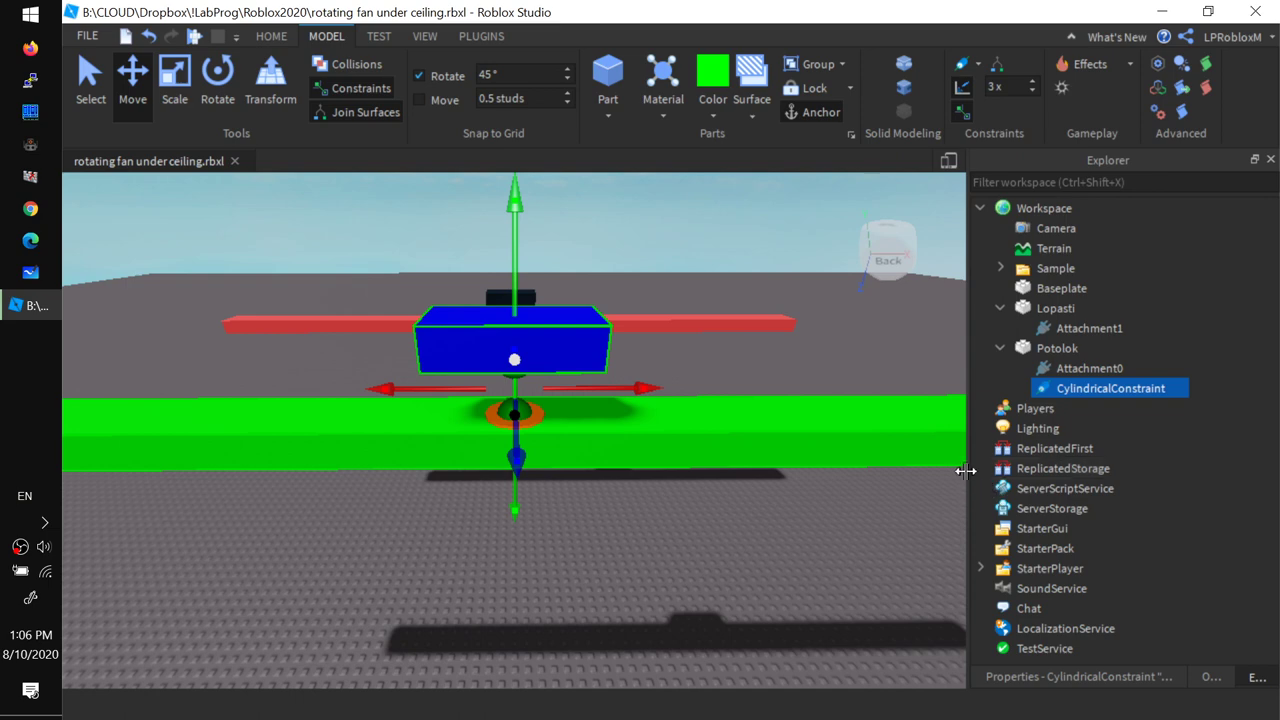
{"action": "left_click_drag", "start_coordinate": [971, 468], "coordinate": [785, 480]}
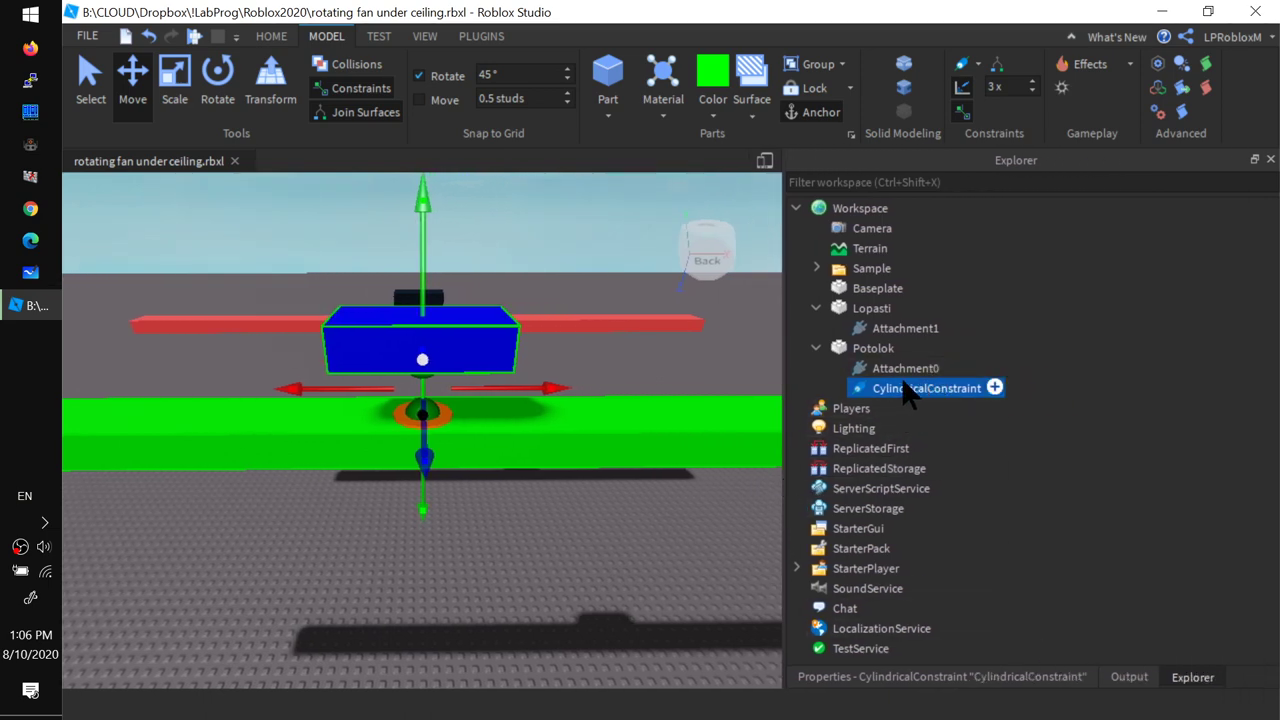
Set the Slider ActuatorType of the CylindricalConstraint to Servo and bring its Servo properties into view
{"action": "left_click", "coordinate": [873, 672]}
{"action": "scroll", "coordinate": [1014, 342], "scroll_direction": "down", "scroll_amount": 2}
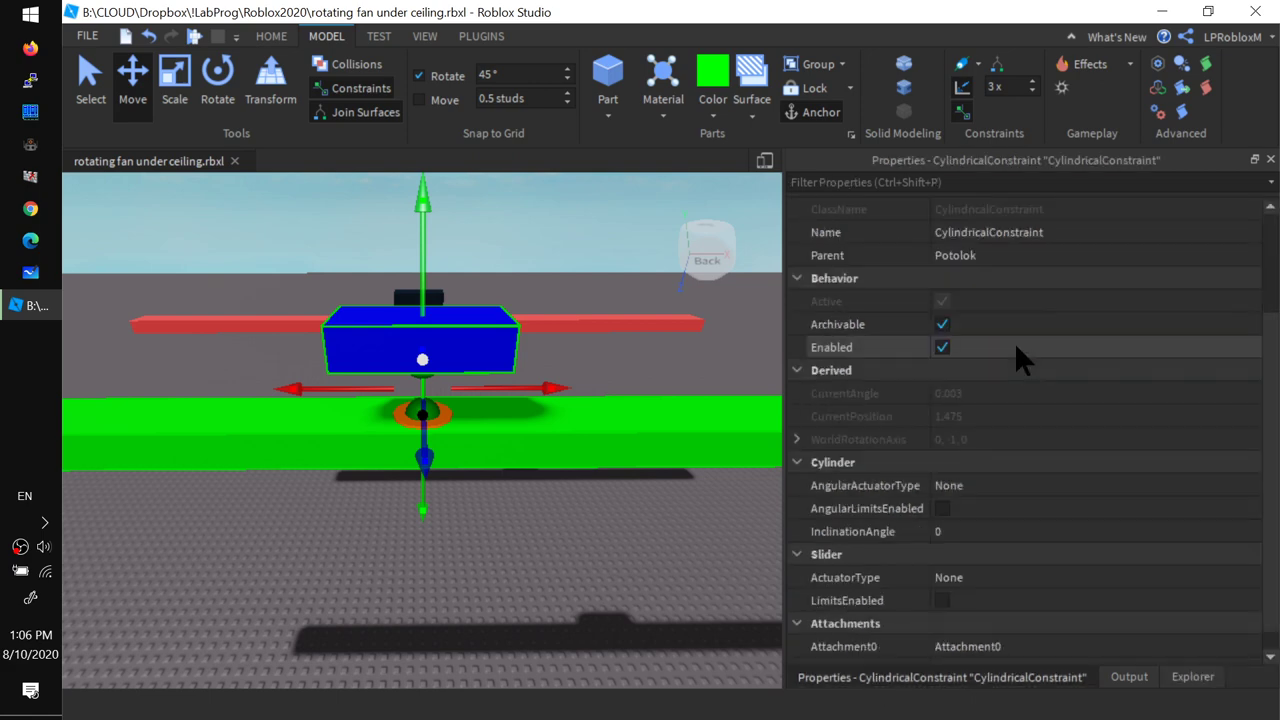
{"action": "scroll", "coordinate": [1014, 342], "scroll_direction": "down", "scroll_amount": 1}
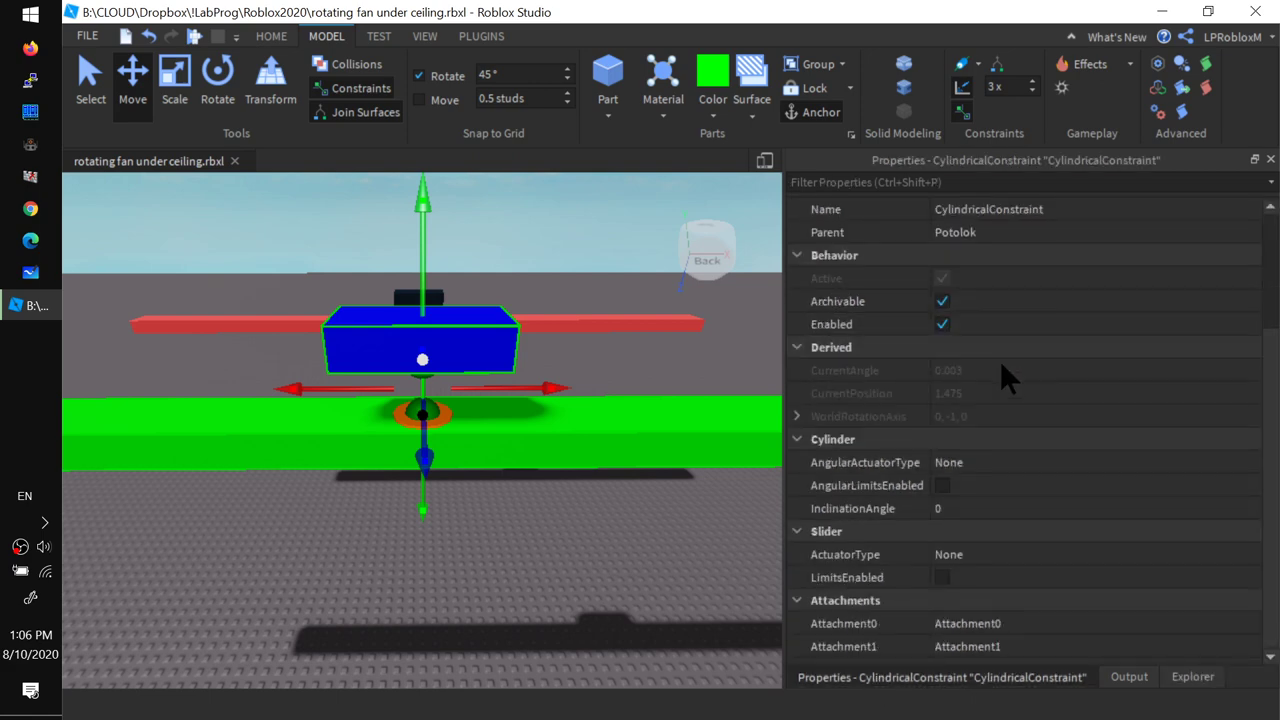
{"action": "left_click", "coordinate": [956, 551]}
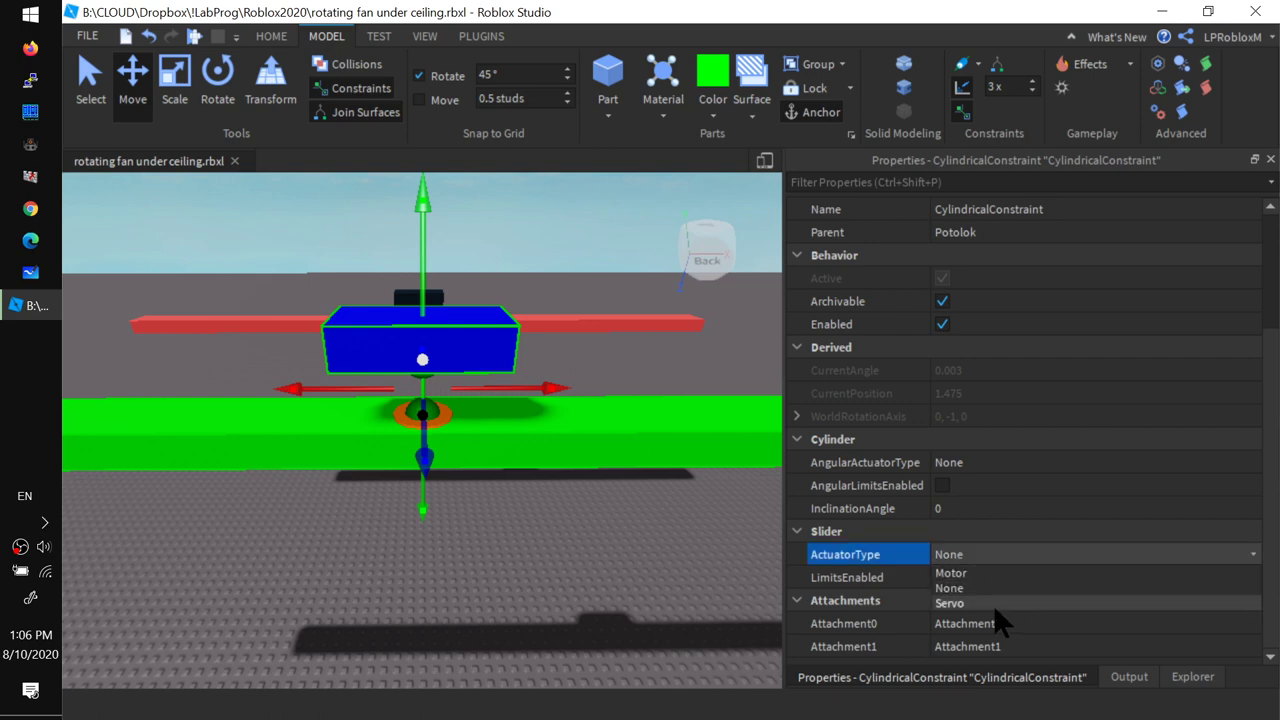
{"action": "left_click", "coordinate": [987, 600]}
{"action": "scroll", "coordinate": [1166, 590], "scroll_direction": "down", "scroll_amount": 2}
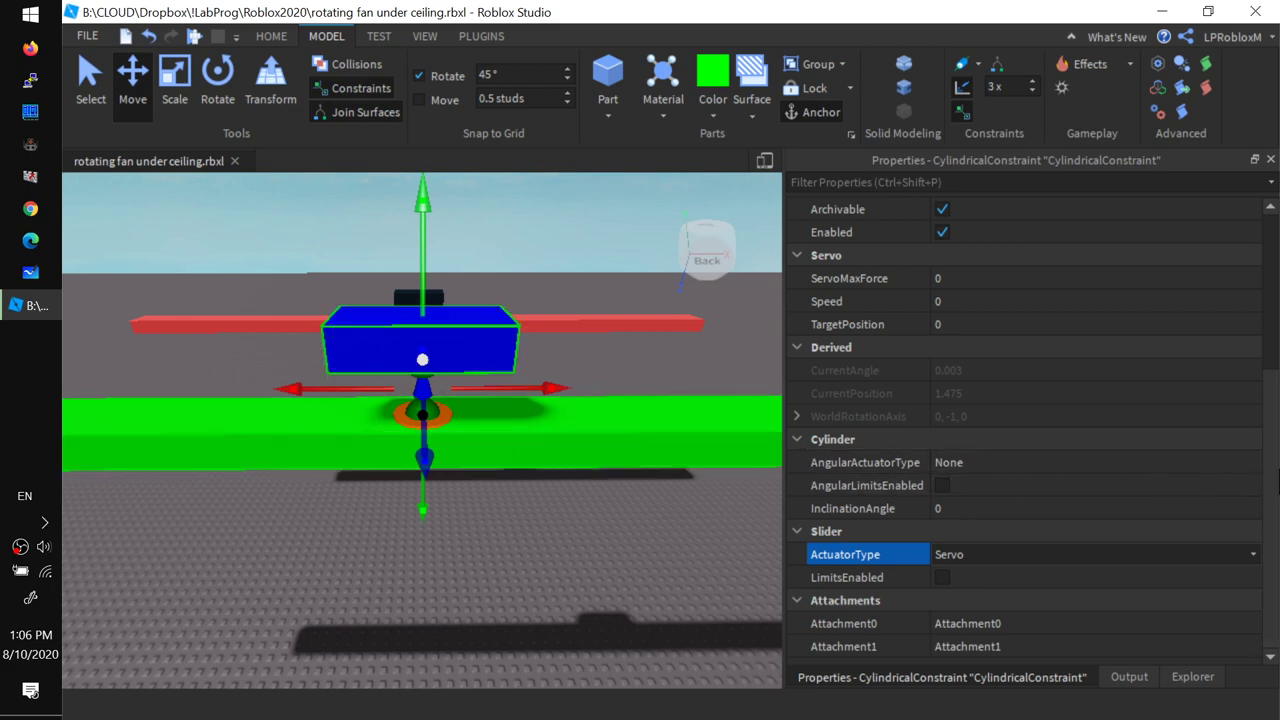
{"action": "scroll", "coordinate": [1258, 437], "scroll_direction": "up", "scroll_amount": 2}
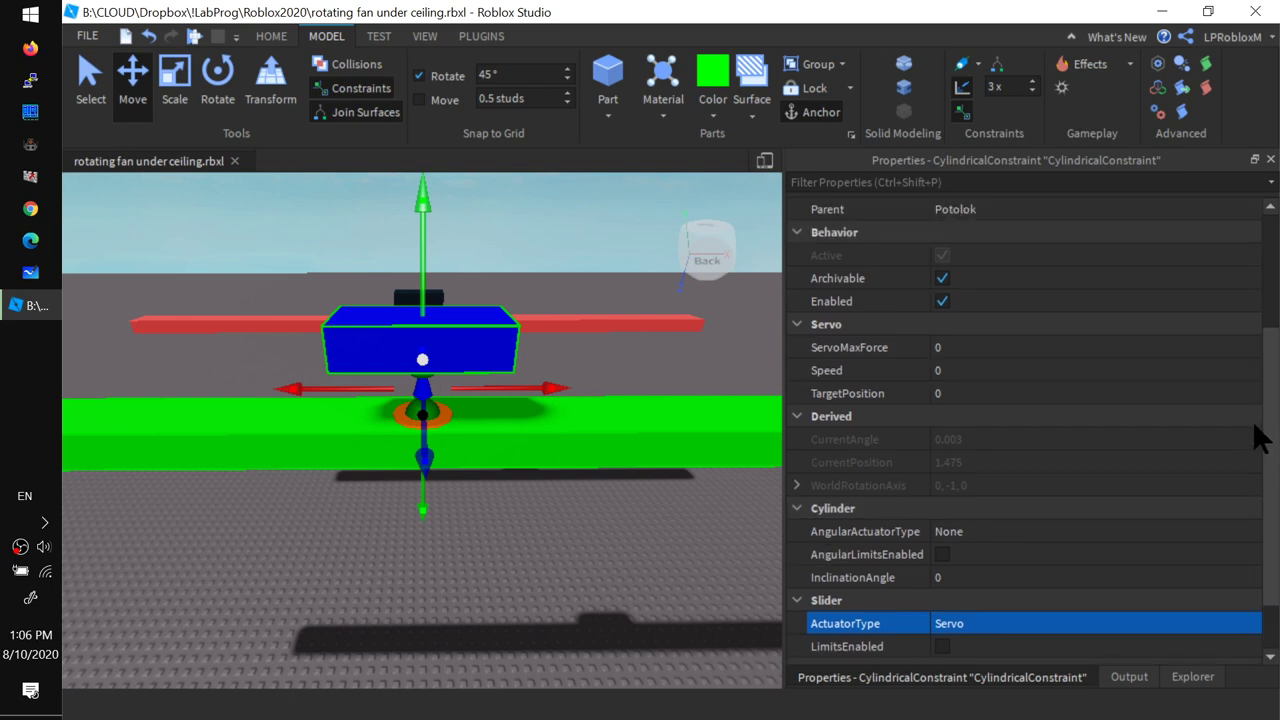
Set the CylindricalConstraint's ServoMaxForce to 10000
{"action": "scroll", "coordinate": [1258, 437], "scroll_direction": "up", "scroll_amount": 5}
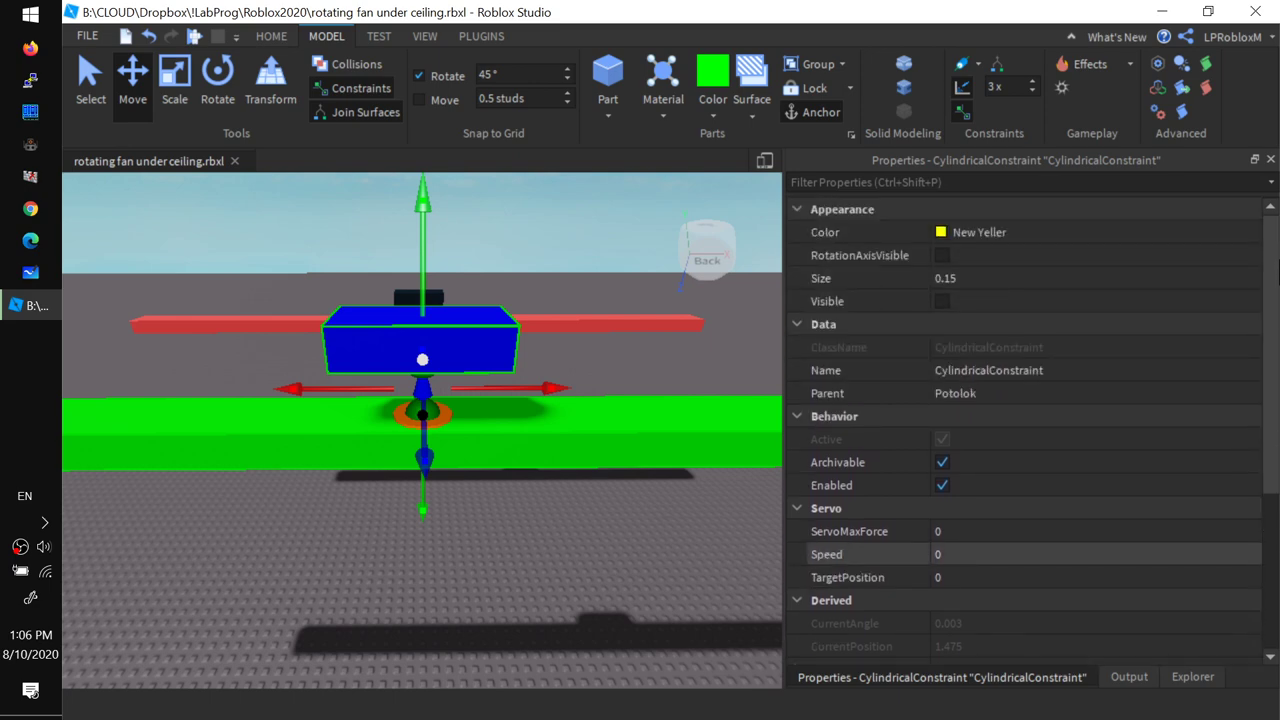
{"action": "scroll", "coordinate": [1030, 430], "scroll_direction": "down", "scroll_amount": 7}
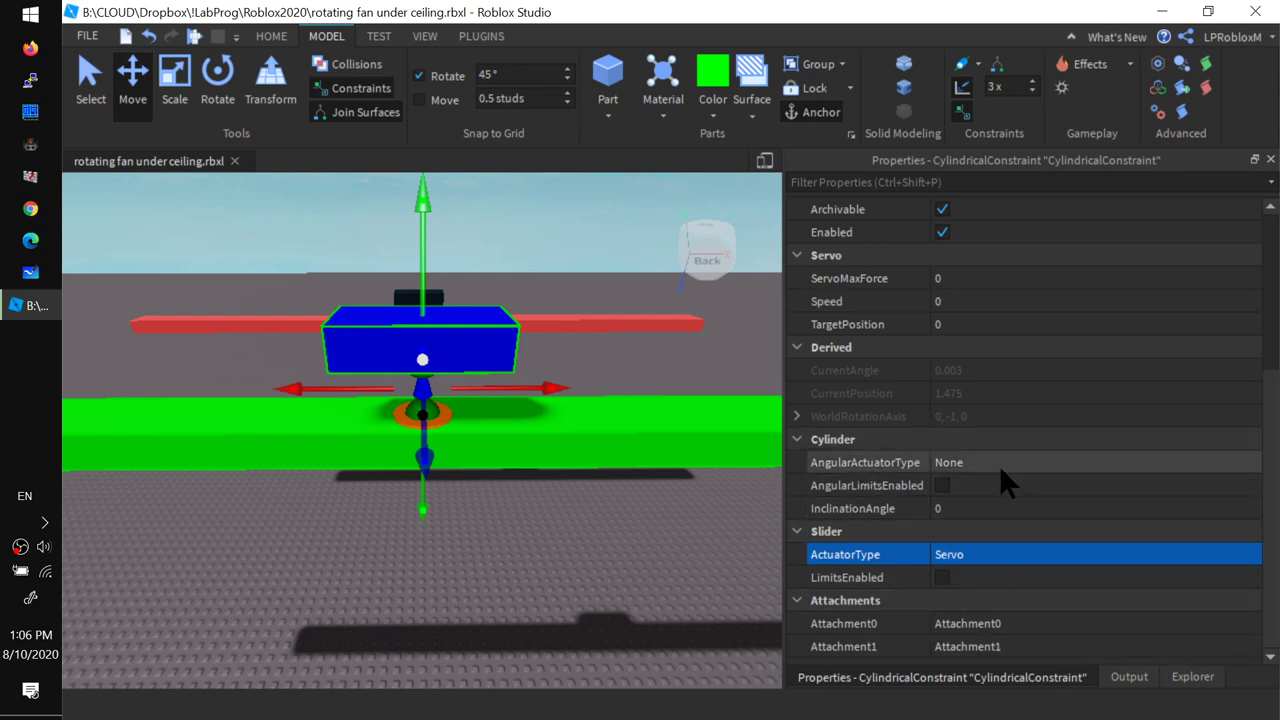
{"action": "scroll", "coordinate": [974, 546], "scroll_direction": "up", "scroll_amount": 3}
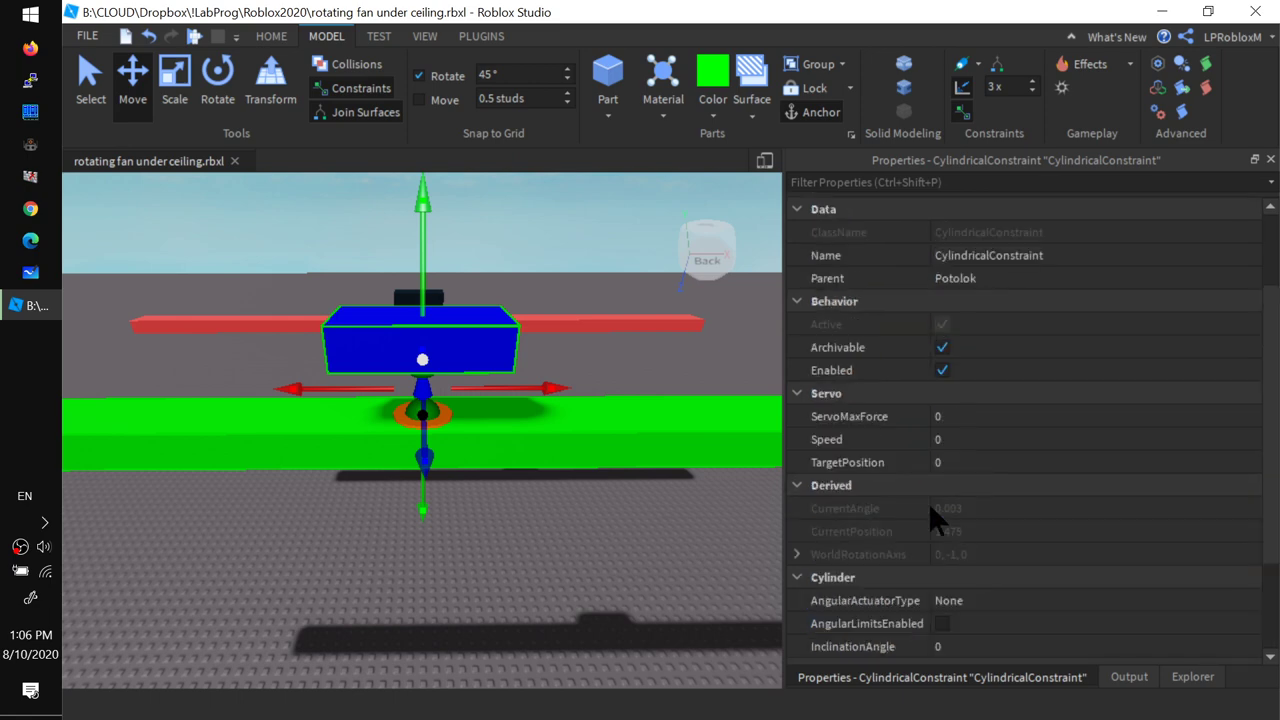
{"action": "left_click", "coordinate": [960, 418]}
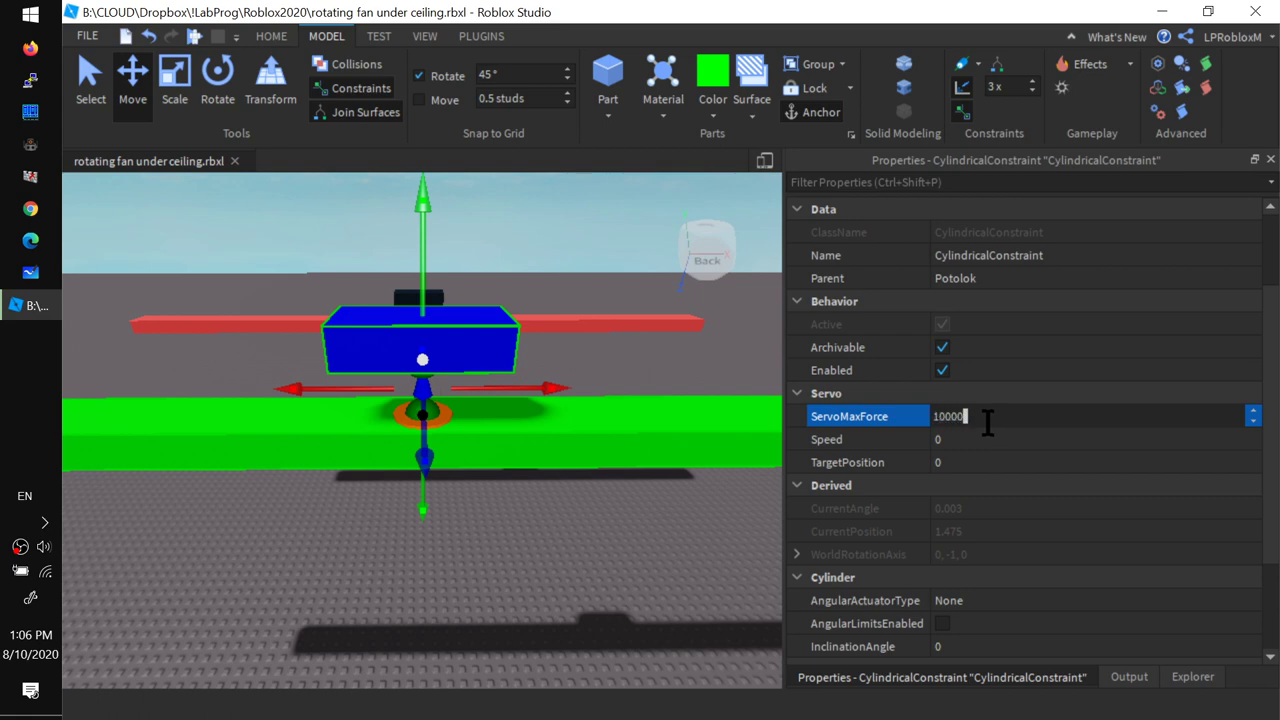
{"action": "key", "text": "Return"}
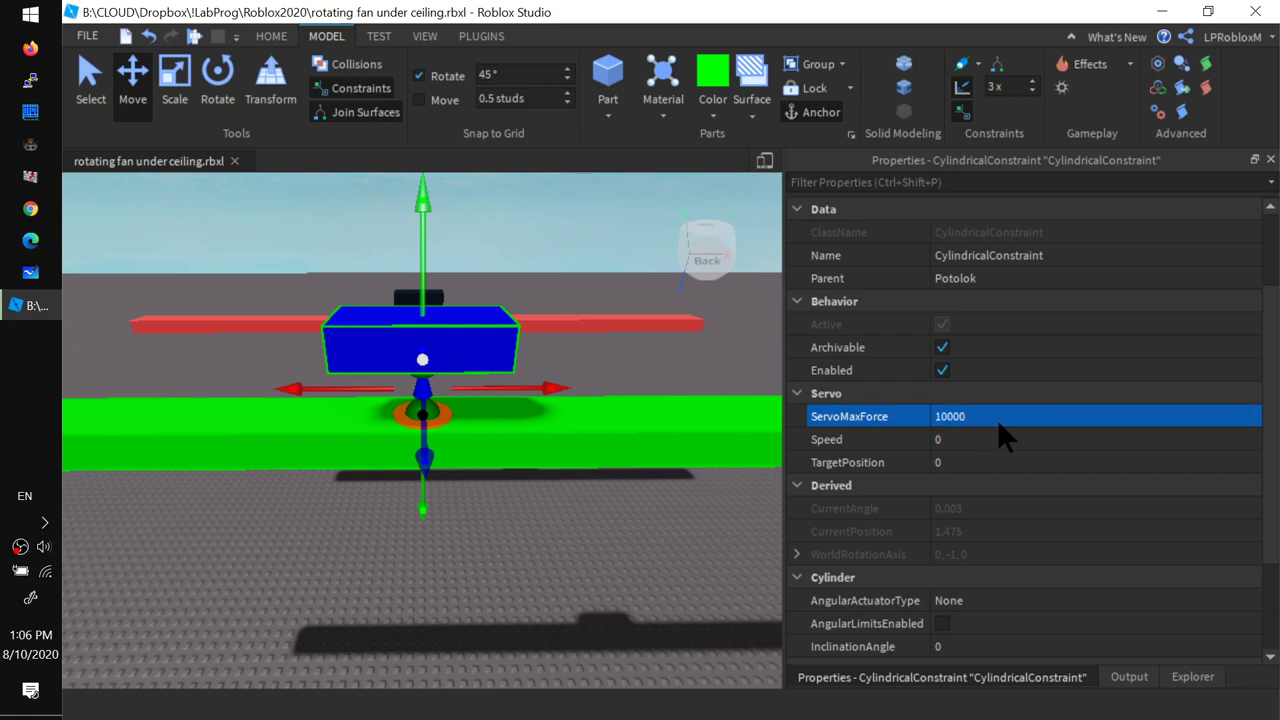
Run a playtest to check whether the green blade hangs under the ceiling block, and stop it
{"action": "left_click", "coordinate": [194, 36]}
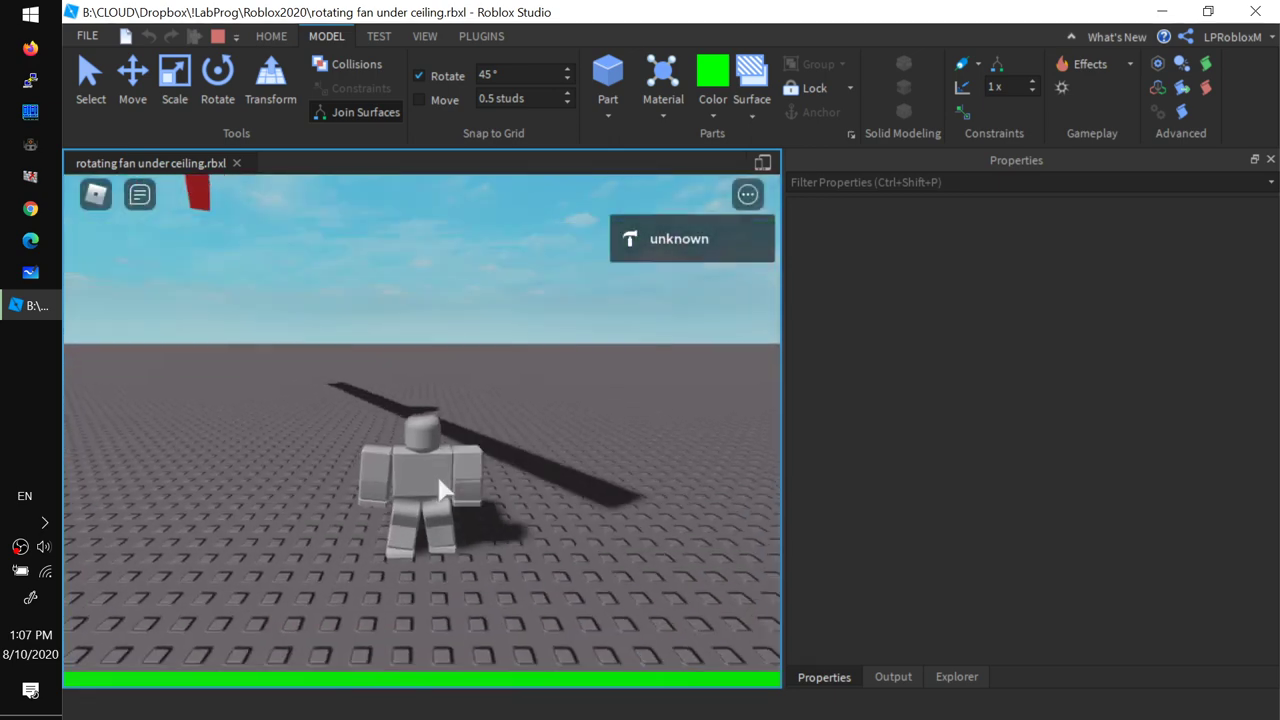
{"action": "right_click_drag", "start_coordinate": [438, 480], "coordinate": [437, 476]}
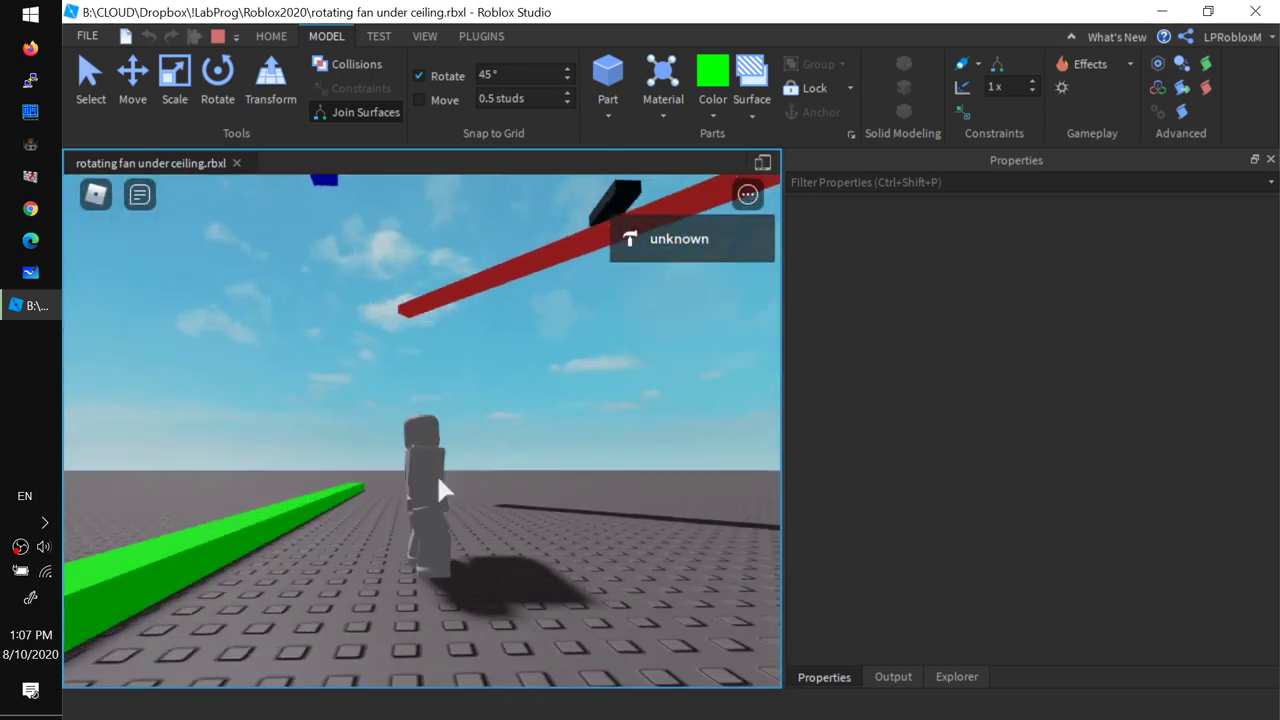
{"action": "left_click", "coordinate": [217, 36]}
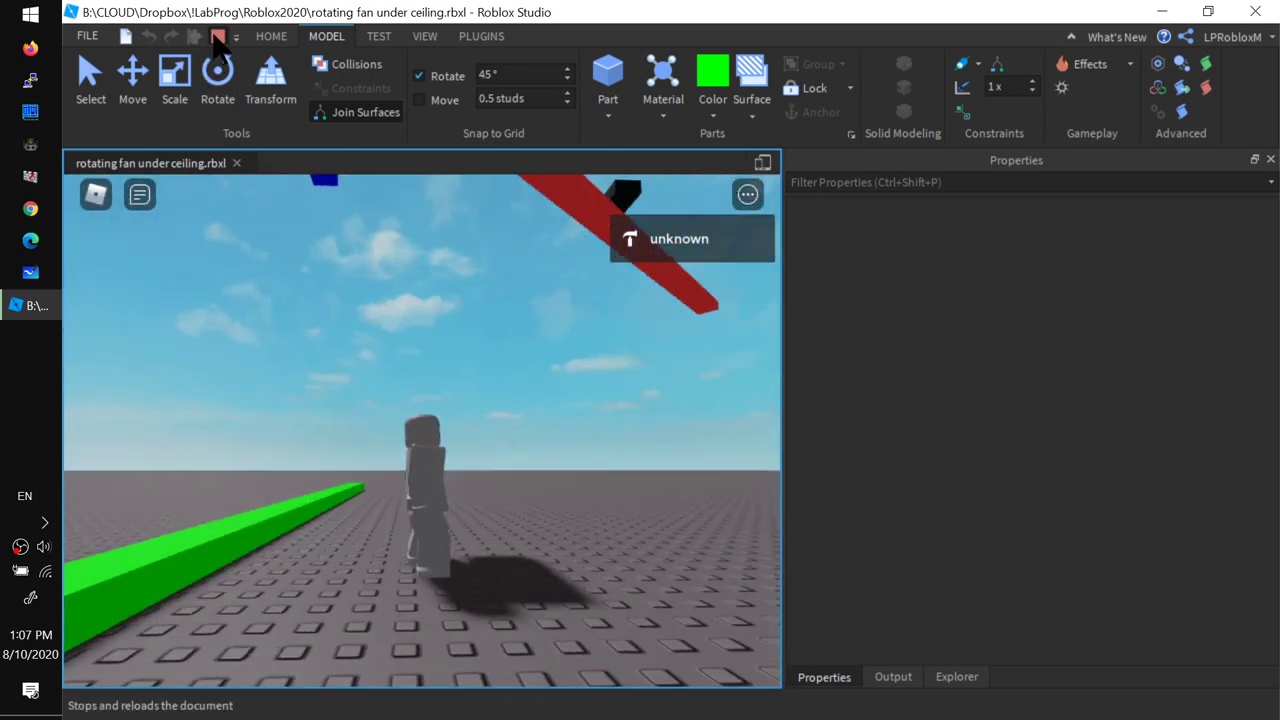
Raise the CylindricalConstraint's ServoMaxForce to 1000000 and check the hanging blade in a short playtest
{"action": "left_click", "coordinate": [990, 531]}
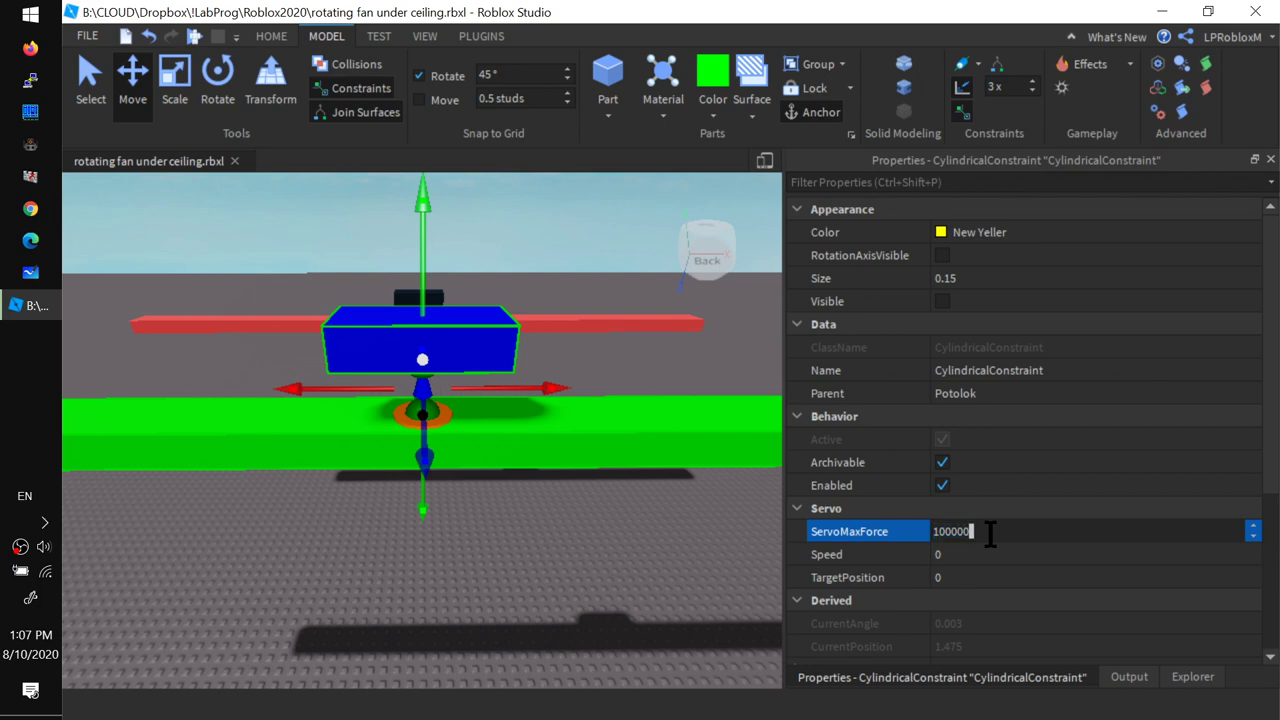
{"action": "type", "text": "0"}
{"action": "key", "text": "Return"}
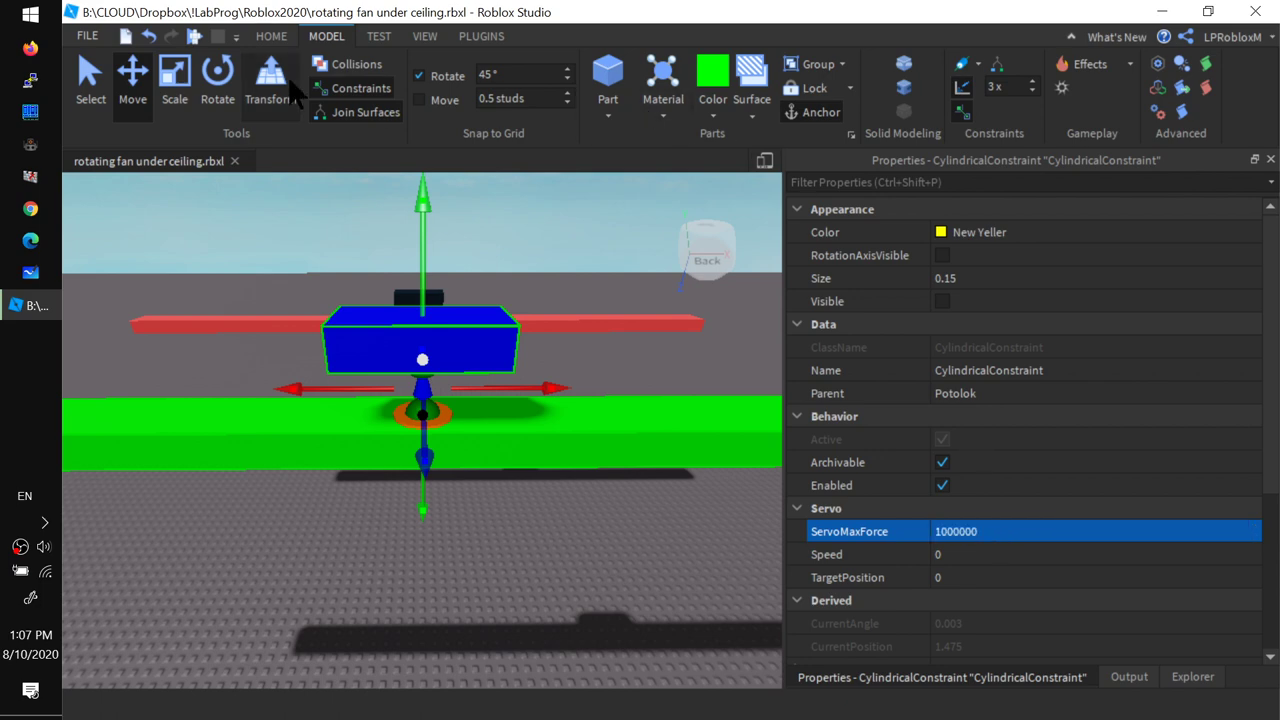
{"action": "left_click", "coordinate": [195, 36]}
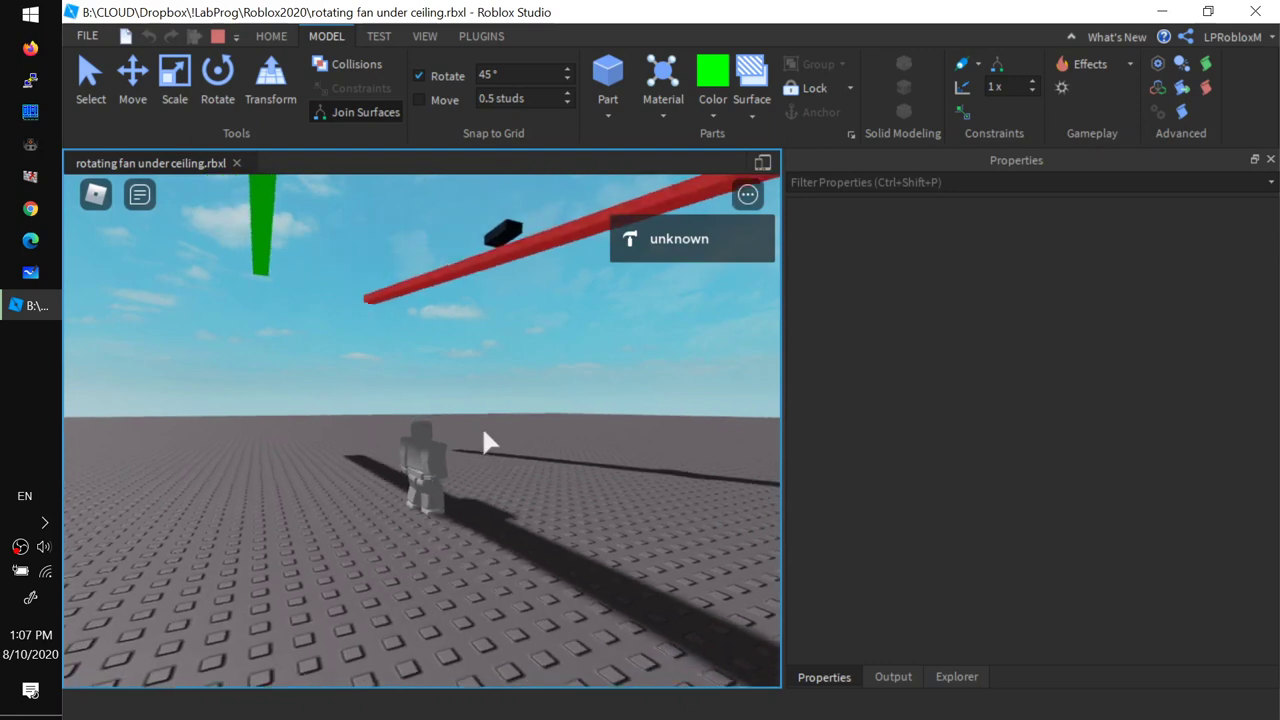
{"action": "left_click", "coordinate": [219, 38]}
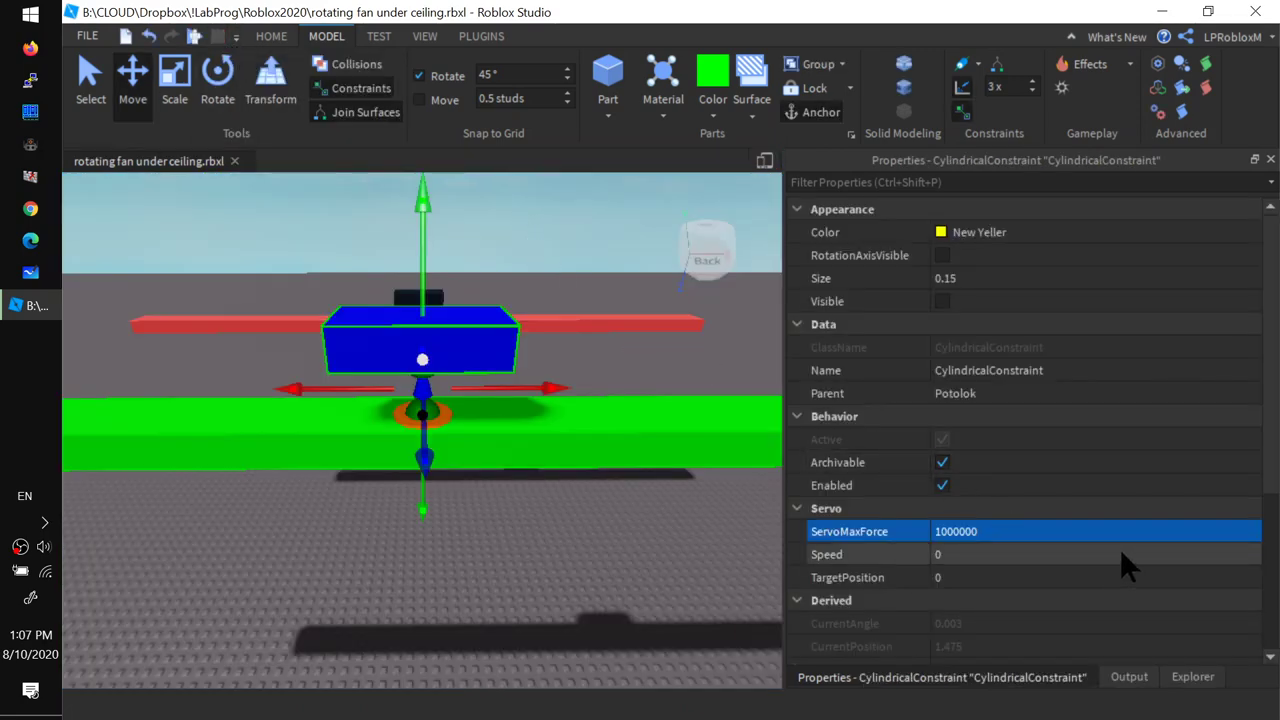
Set the CylindricalConstraint's AngularActuatorType to Motor, with AngularVelocity 1 and MotorMaxTorque 1000000
{"action": "scroll", "coordinate": [1119, 548], "scroll_direction": "down", "scroll_amount": 3}
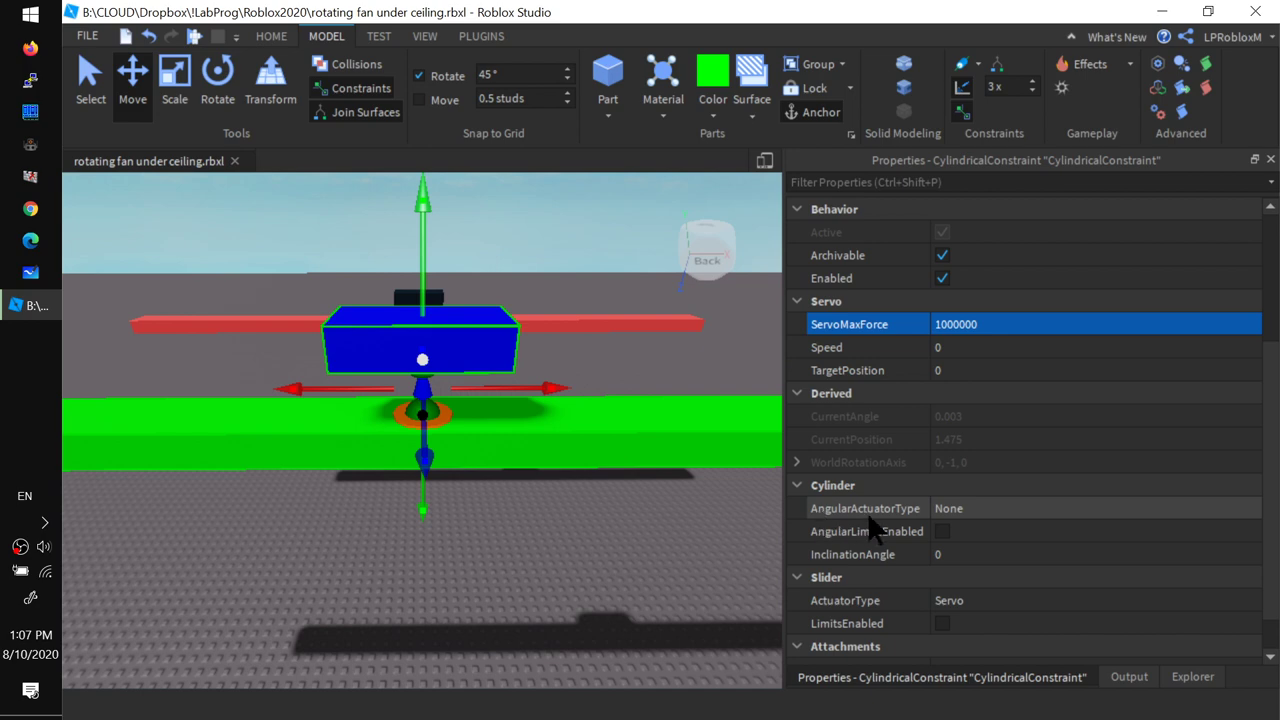
{"action": "left_click", "coordinate": [964, 508]}
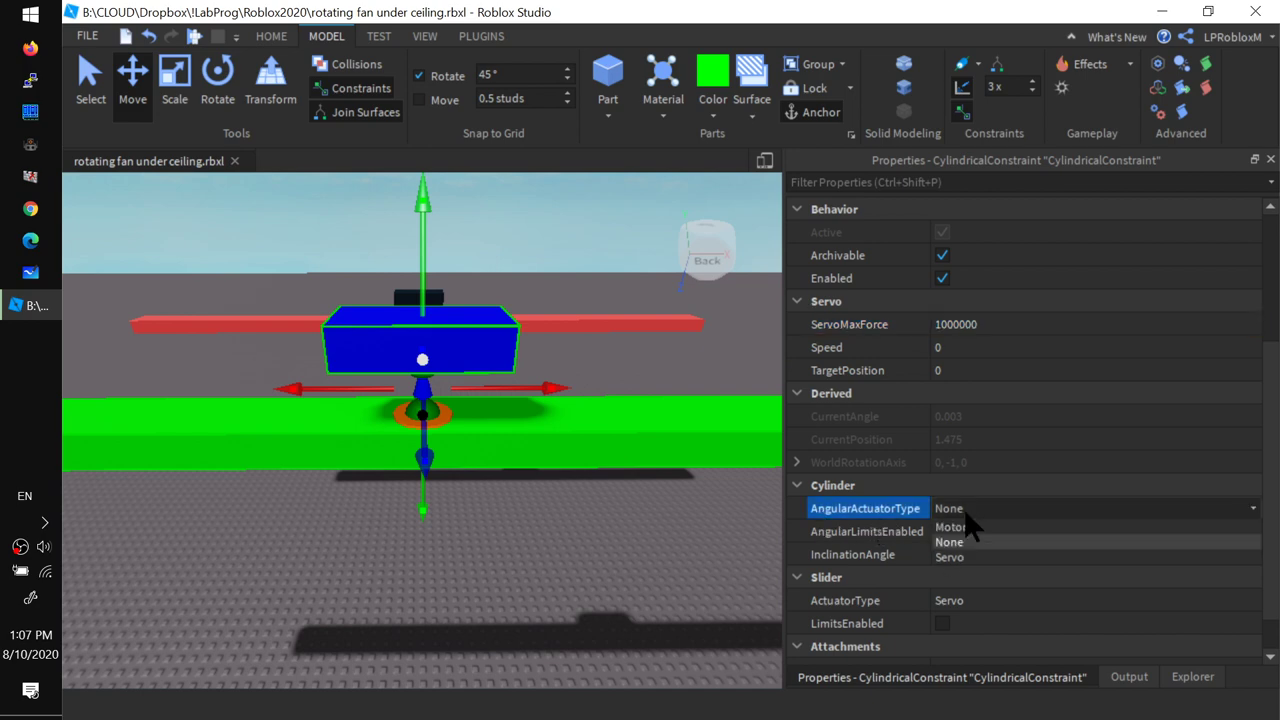
{"action": "left_click", "coordinate": [966, 527]}
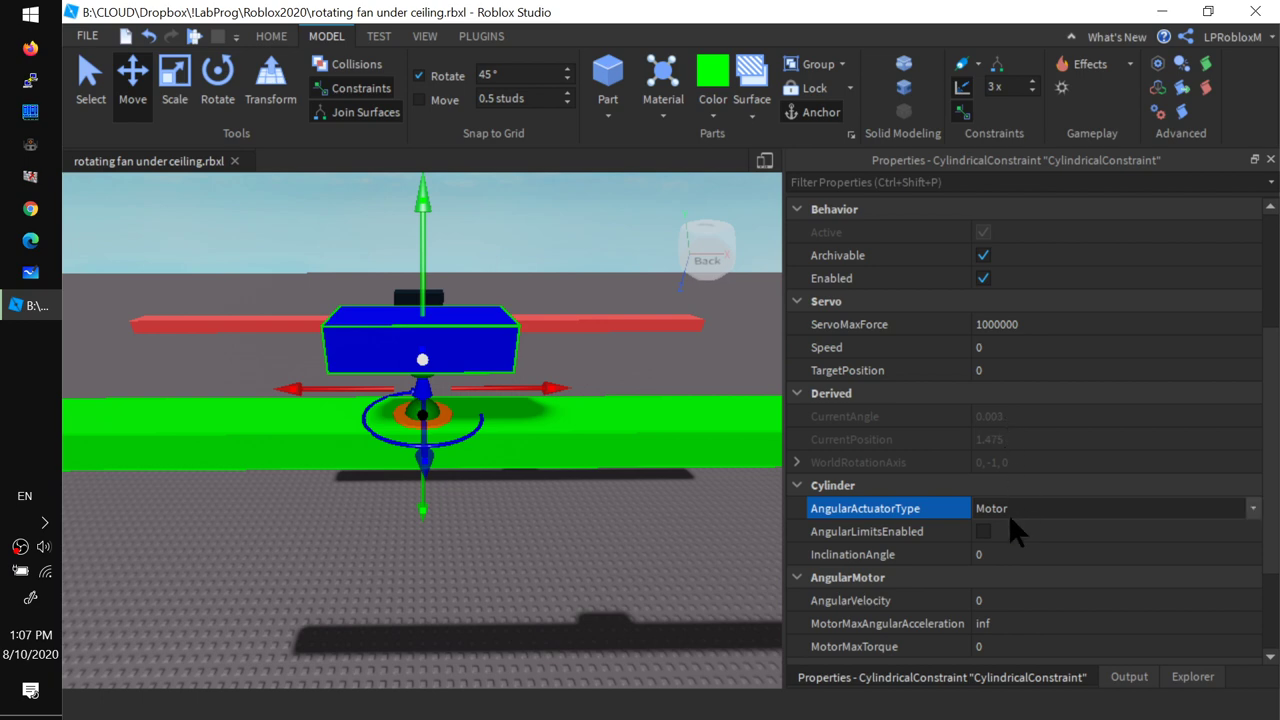
{"action": "scroll", "coordinate": [872, 522], "scroll_direction": "down", "scroll_amount": 1}
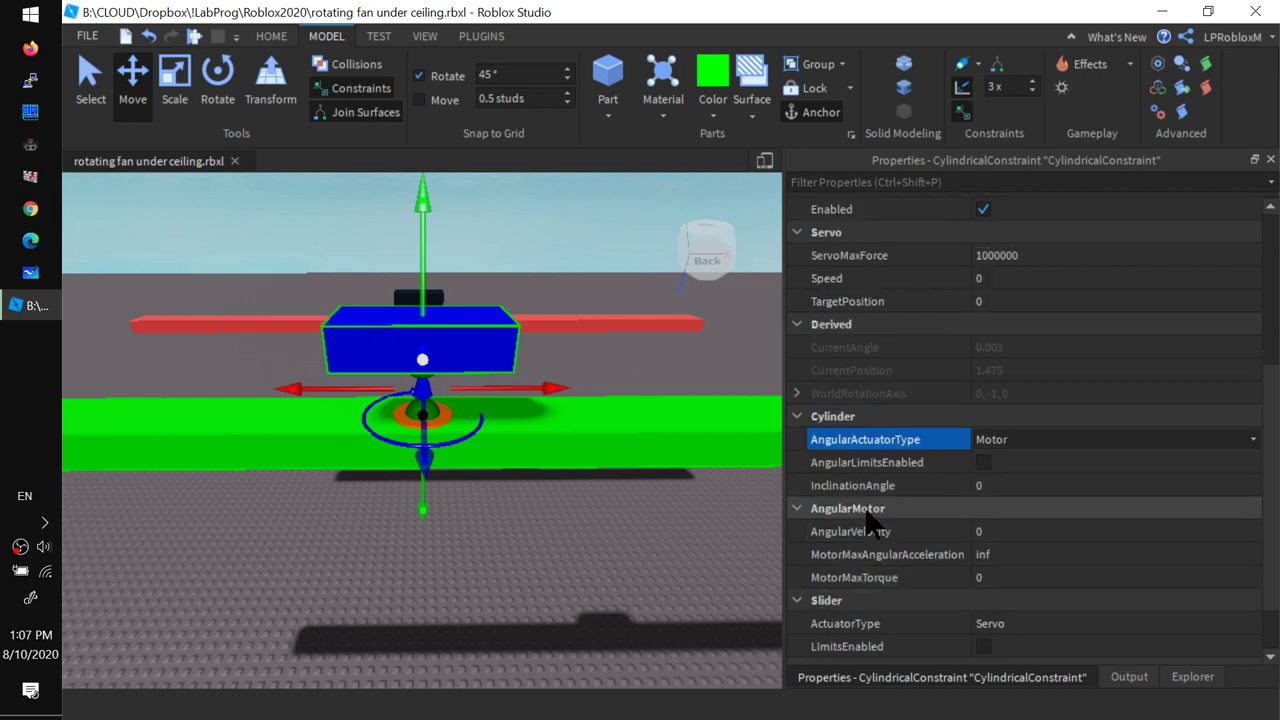
{"action": "left_click", "coordinate": [993, 531]}
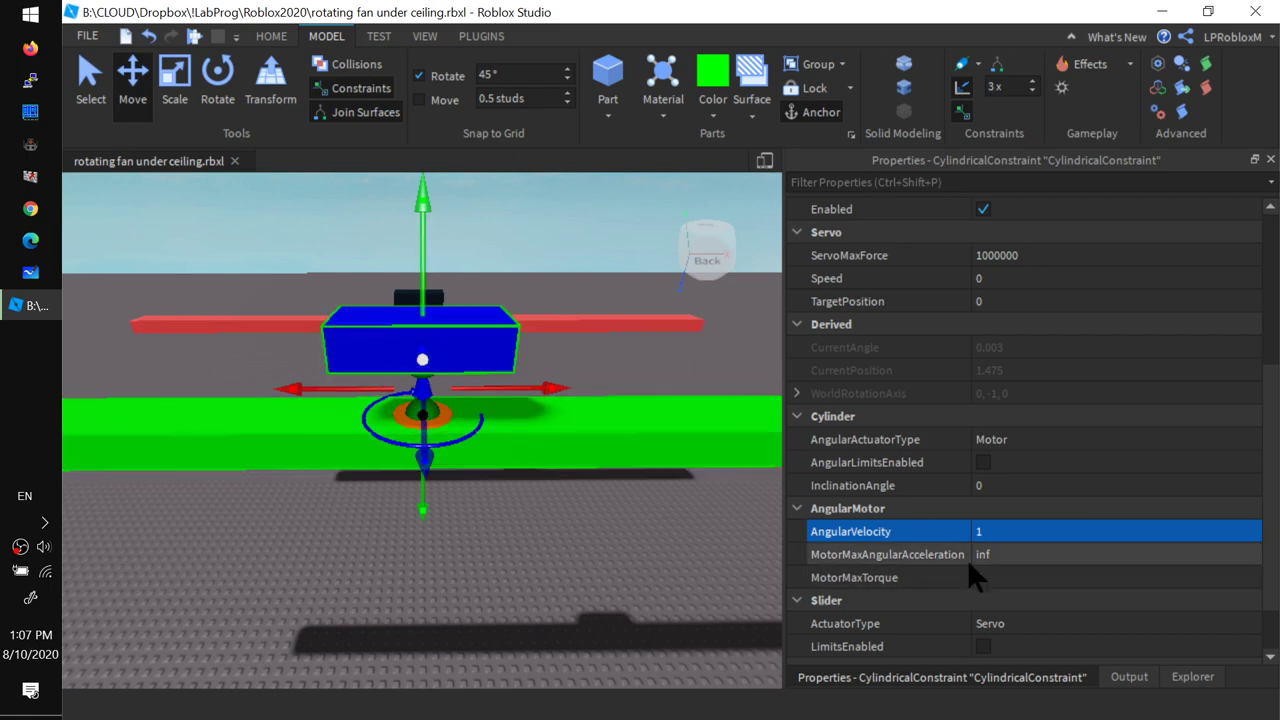
{"action": "left_click", "coordinate": [1005, 577]}
{"action": "type", "text": "1000000"}
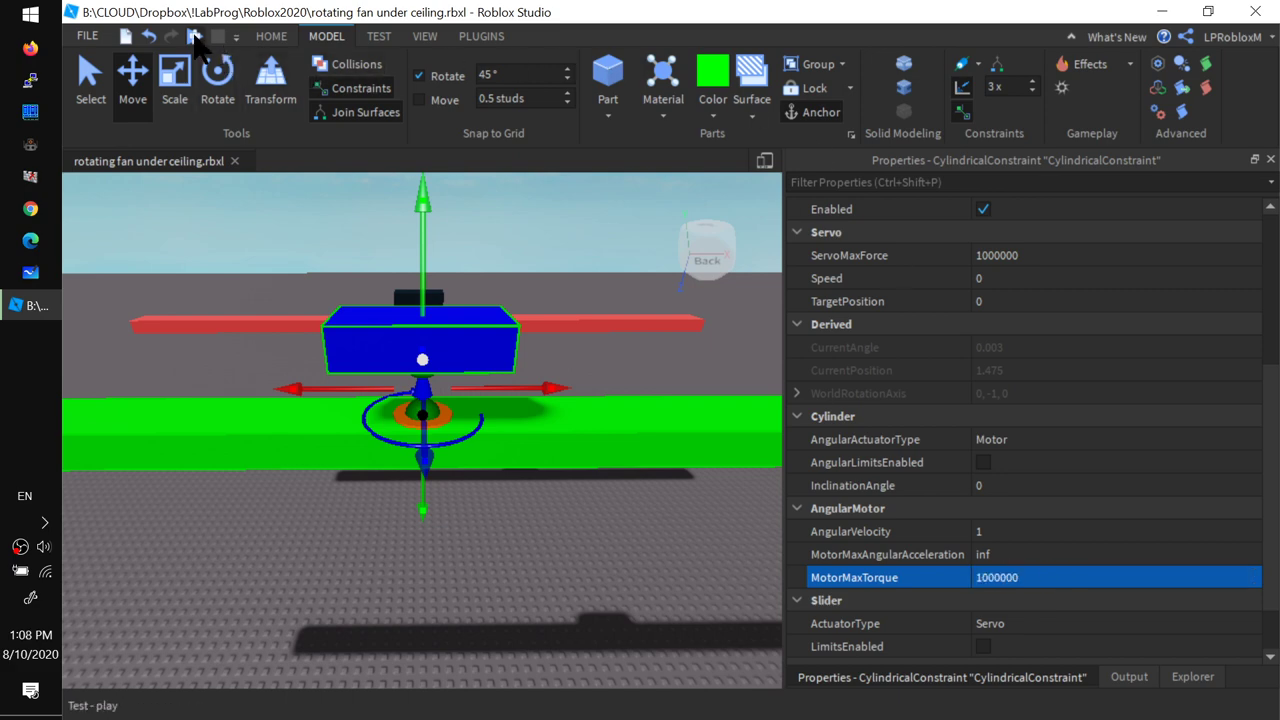
Run a playtest, watch the motor-driven green blade from below and from above, and stop the test
{"action": "right_click_drag", "start_coordinate": [483, 201], "coordinate": [505, 264]}
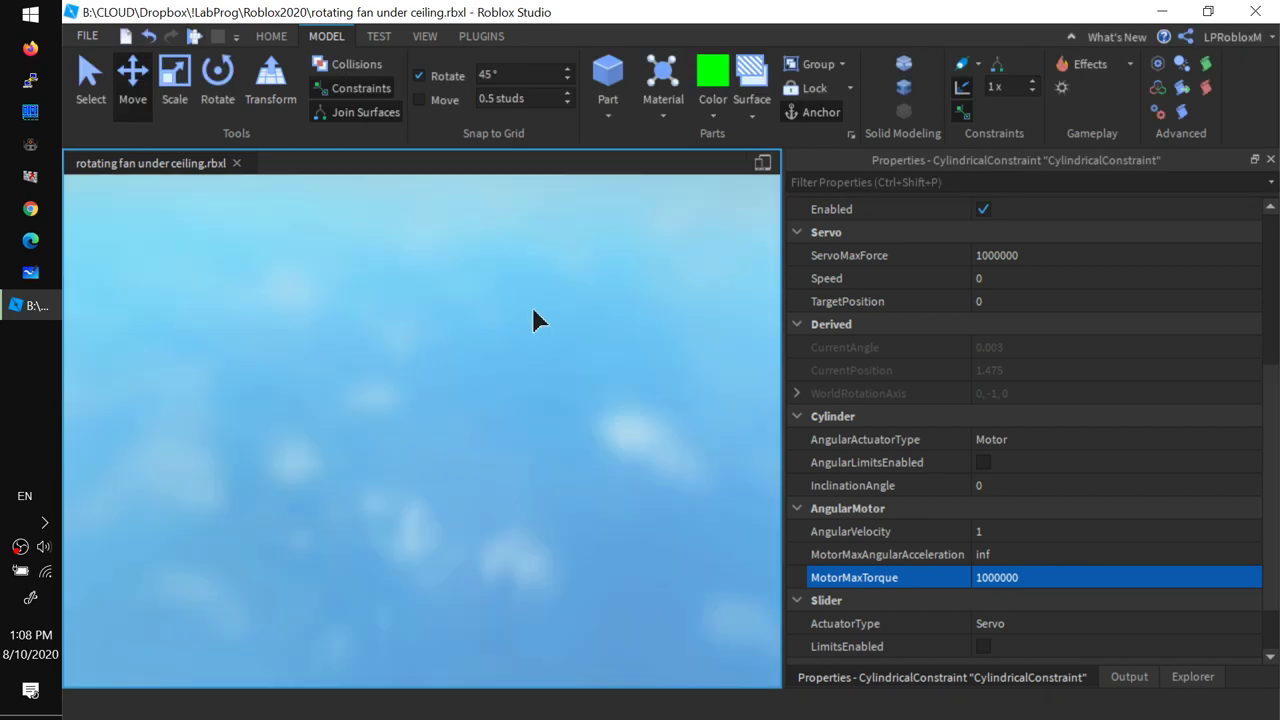
{"action": "key", "text": "F5"}
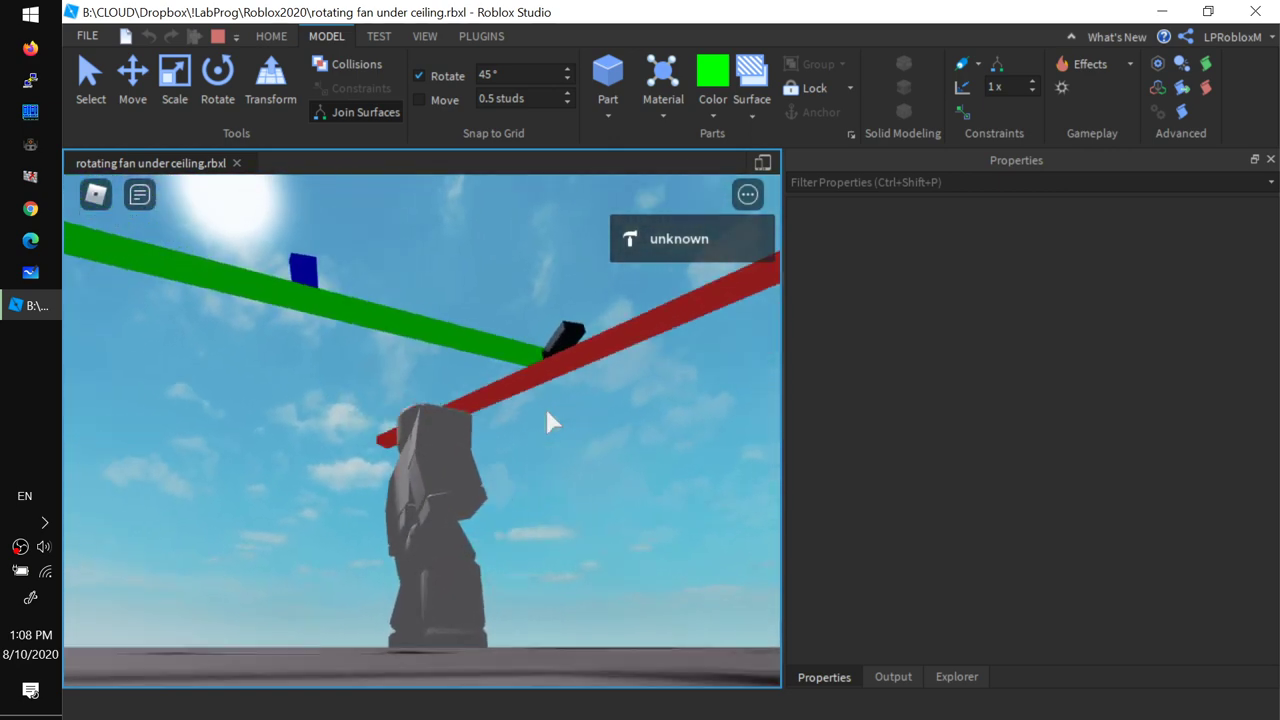
{"action": "scroll", "coordinate": [550, 404], "scroll_direction": "down", "scroll_amount": 5}
{"action": "right_click_drag", "start_coordinate": [550, 404], "coordinate": [540, 212]}
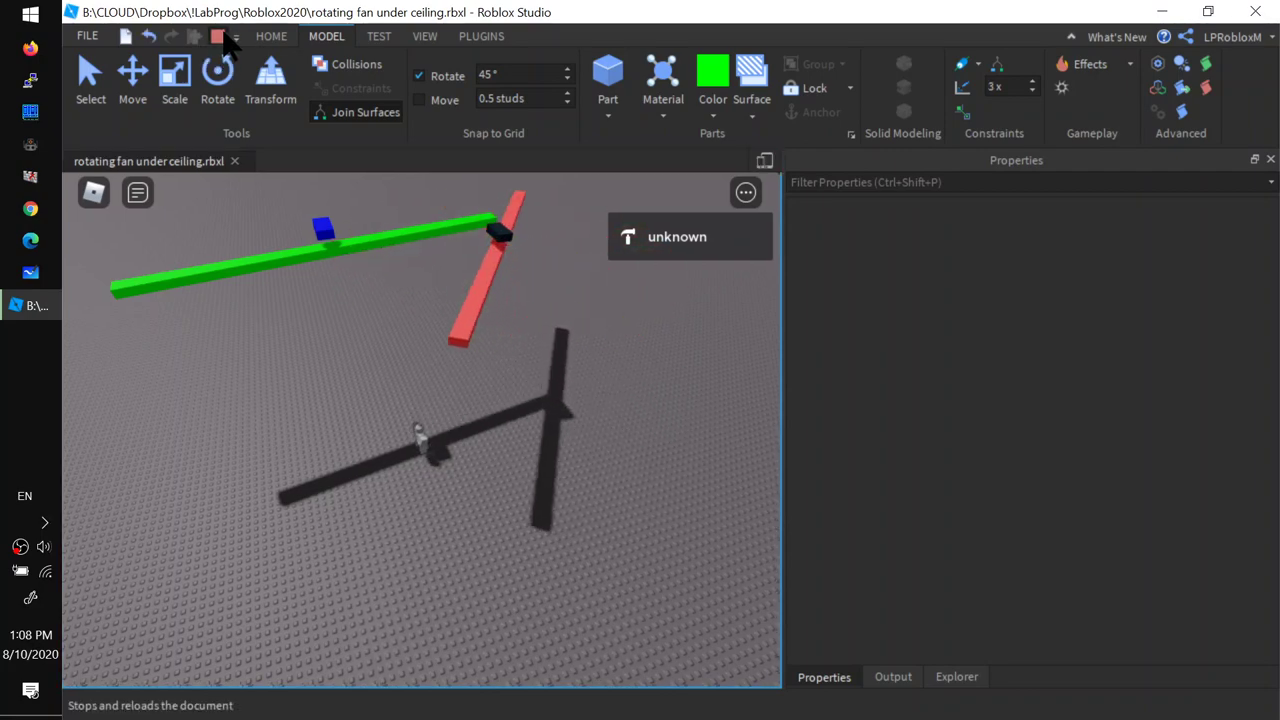
{"action": "left_click", "coordinate": [218, 38]}
Shorten the green Lopasti bar from its ends with the Scale tool, keeping it centred under the blue Potolok block
{"action": "right_click_drag", "start_coordinate": [428, 278], "coordinate": [437, 415]}
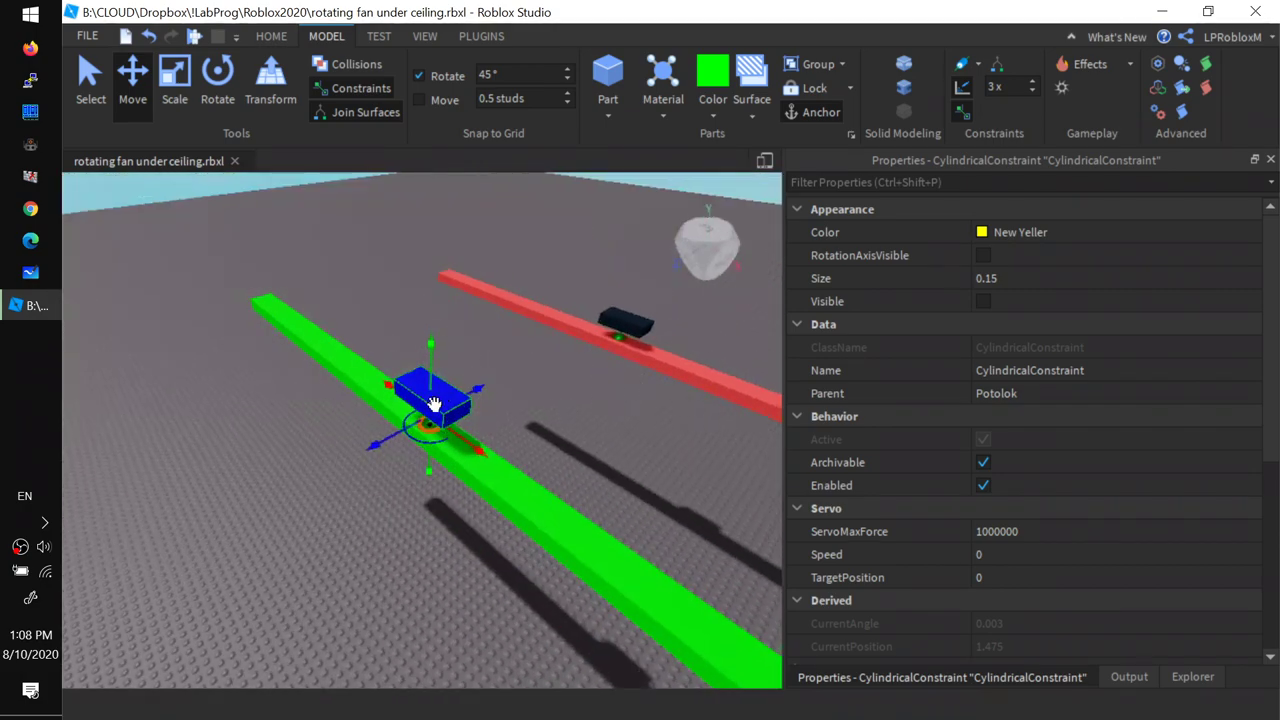
{"action": "left_click", "coordinate": [459, 410]}
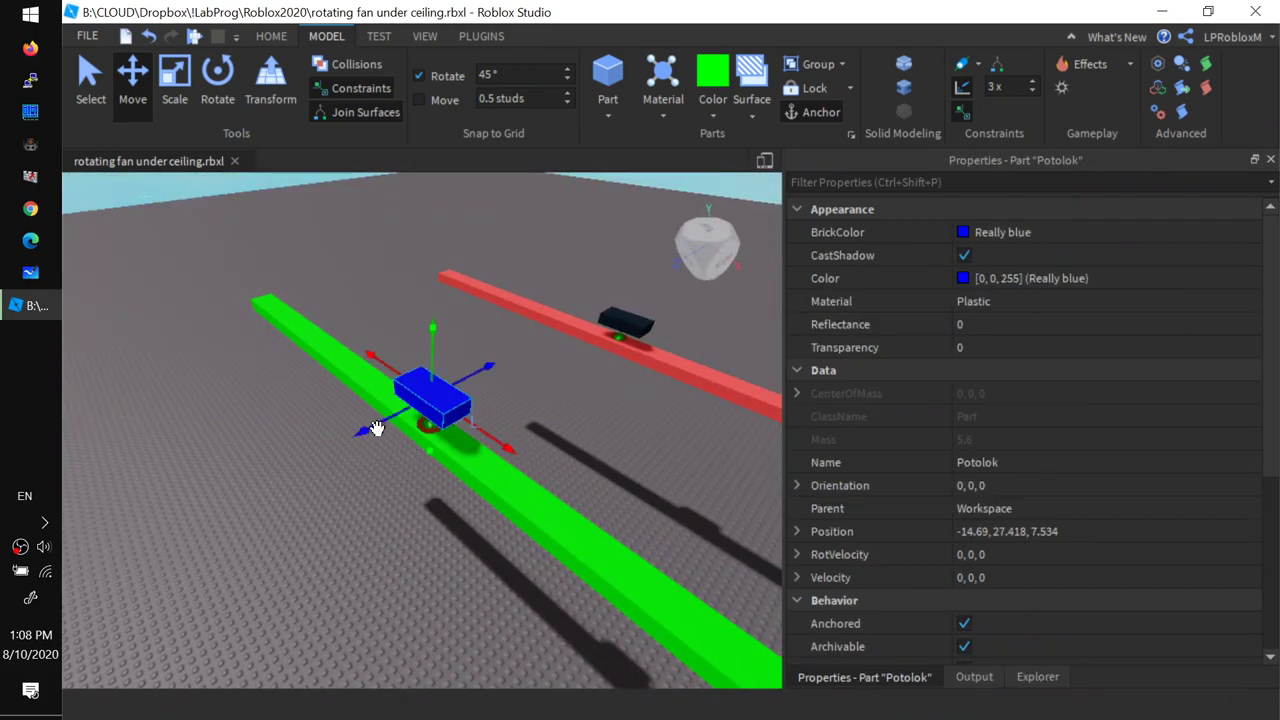
{"action": "right_click_drag", "start_coordinate": [202, 496], "coordinate": [565, 495]}
{"action": "left_click", "coordinate": [553, 491]}
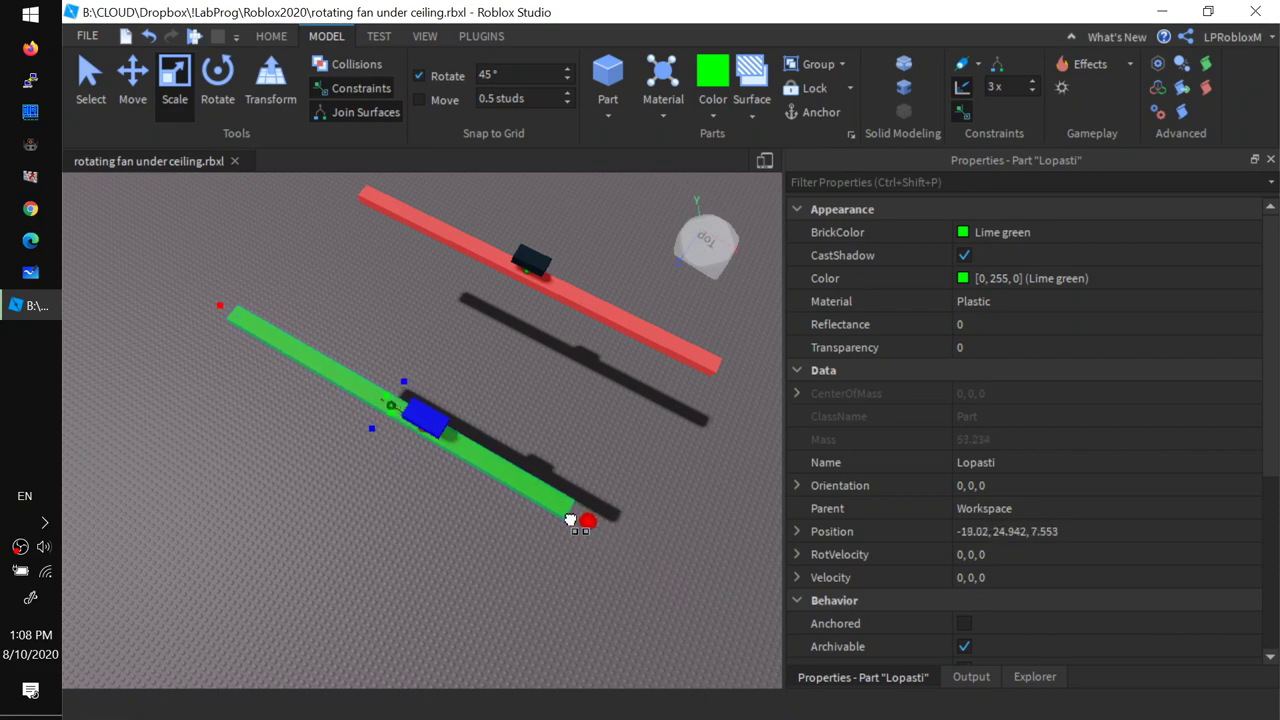
{"action": "left_click_drag", "start_coordinate": [569, 519], "coordinate": [473, 458]}
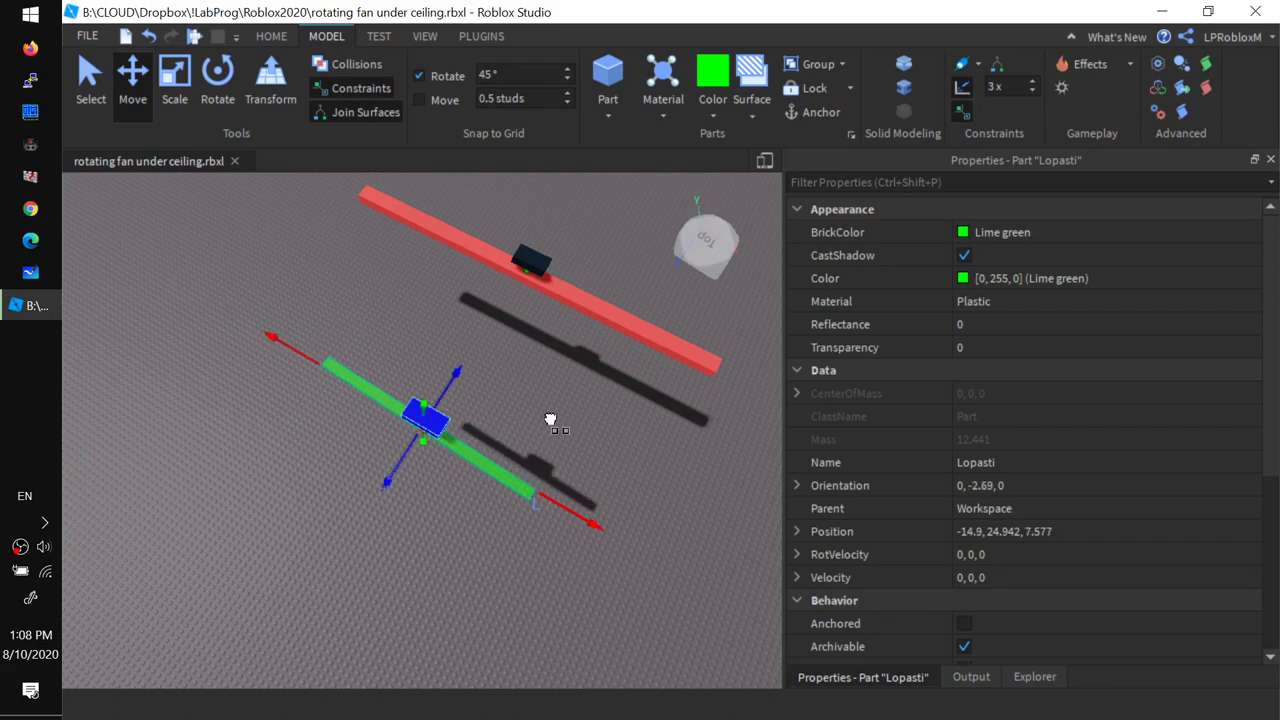
Inspect the shortened Lopasti bar under the Potolok block from several angles and start a playtest
{"action": "right_click_drag", "start_coordinate": [405, 523], "coordinate": [389, 527]}
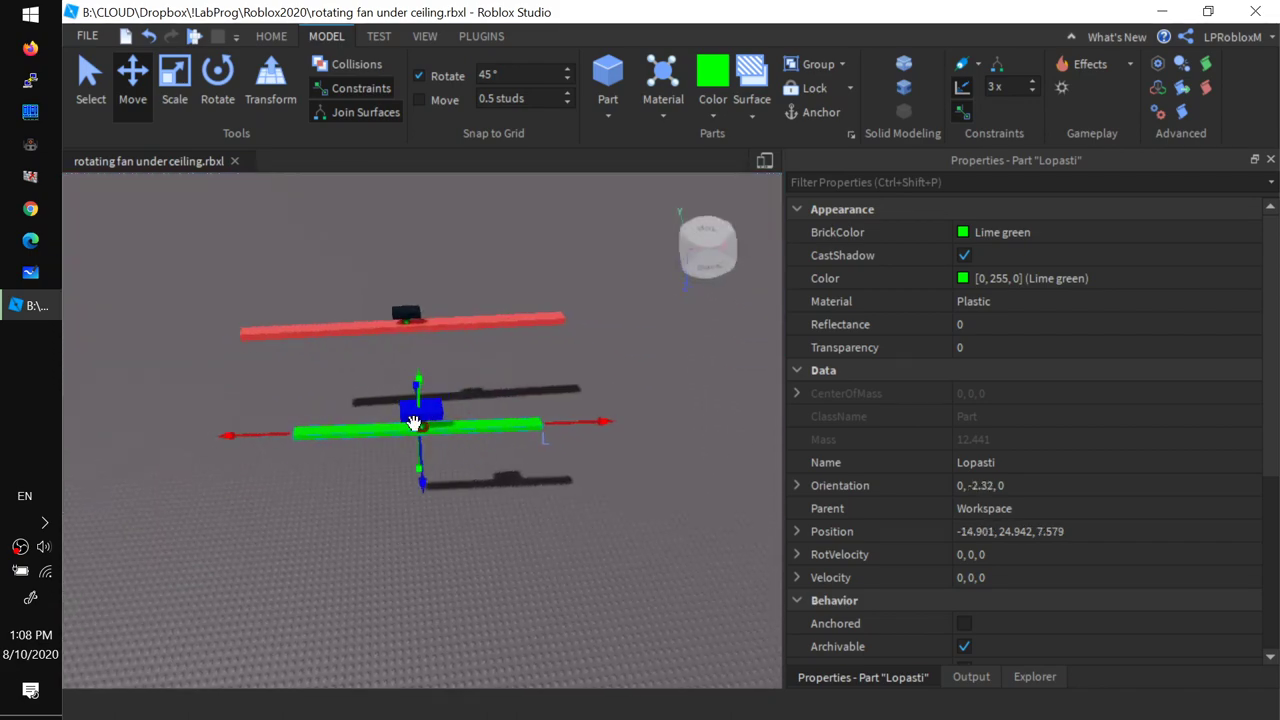
{"action": "scroll", "coordinate": [437, 449], "scroll_direction": "up", "scroll_amount": 5}
{"action": "scroll", "coordinate": [437, 449], "scroll_direction": "down", "scroll_amount": 3}
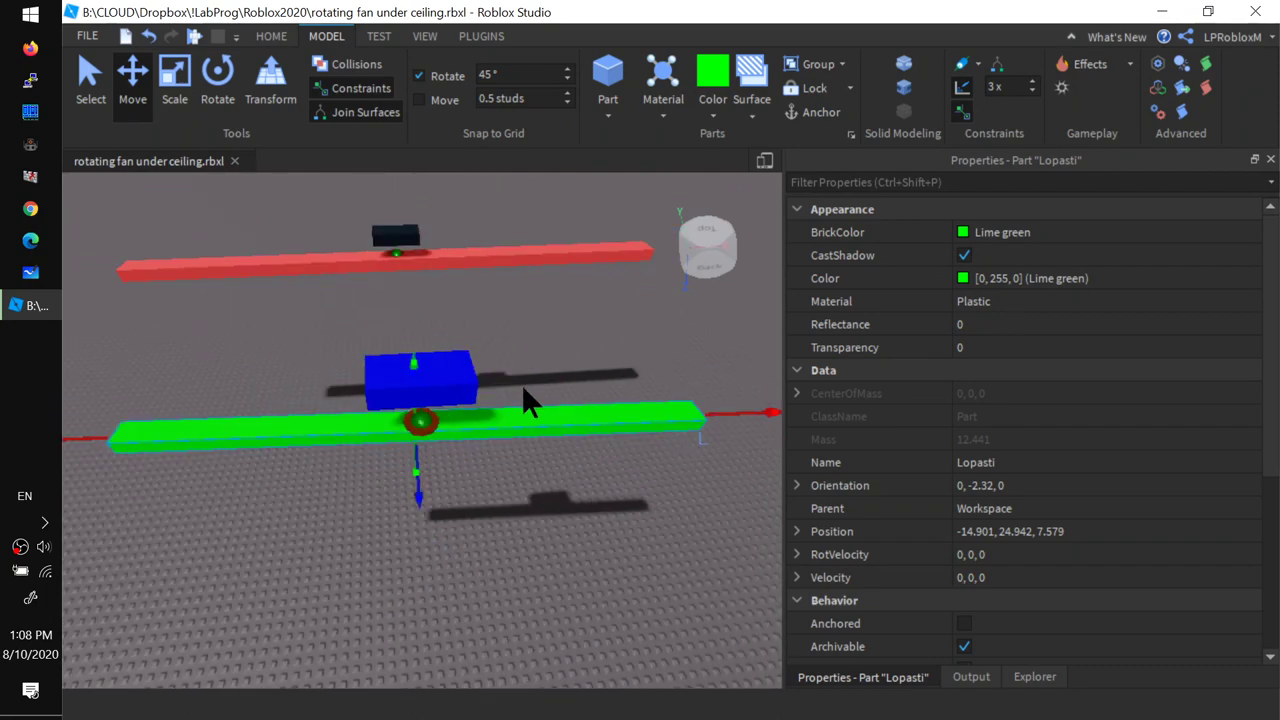
{"action": "right_click_drag", "start_coordinate": [434, 443], "coordinate": [430, 485]}
{"action": "scroll", "coordinate": [423, 497], "scroll_direction": "up", "scroll_amount": 2}
{"action": "left_click", "coordinate": [187, 33]}
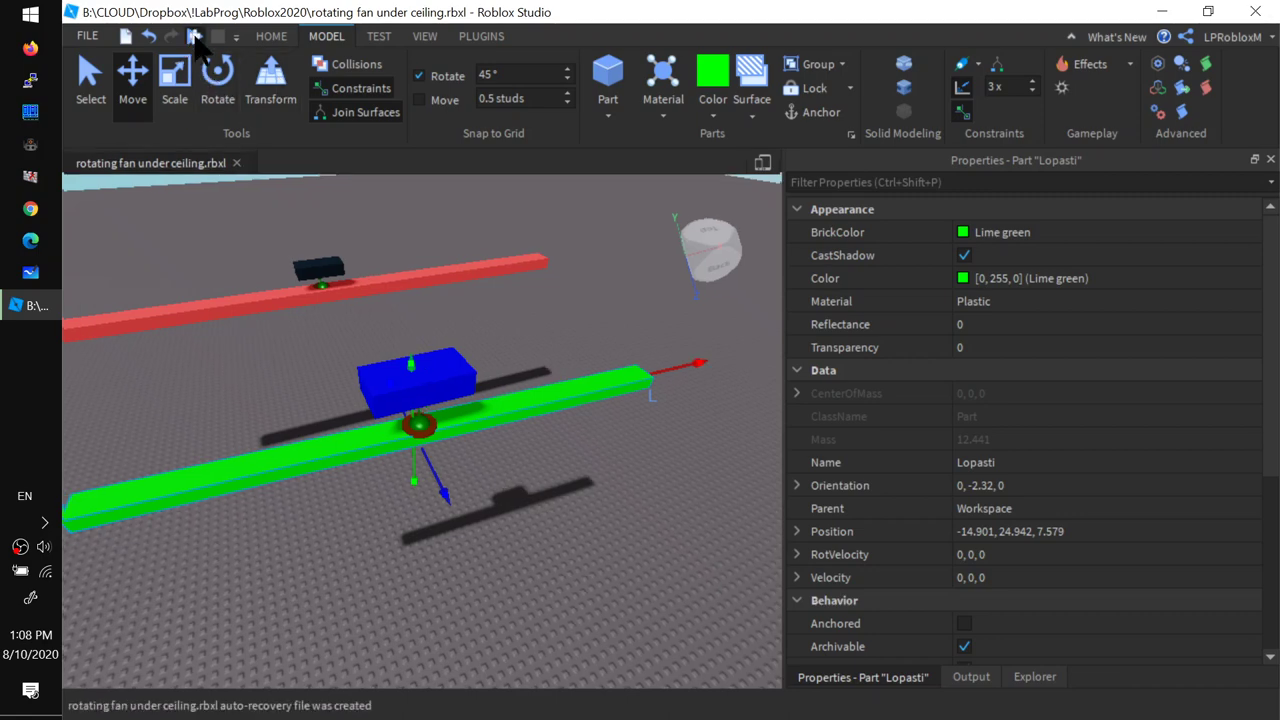